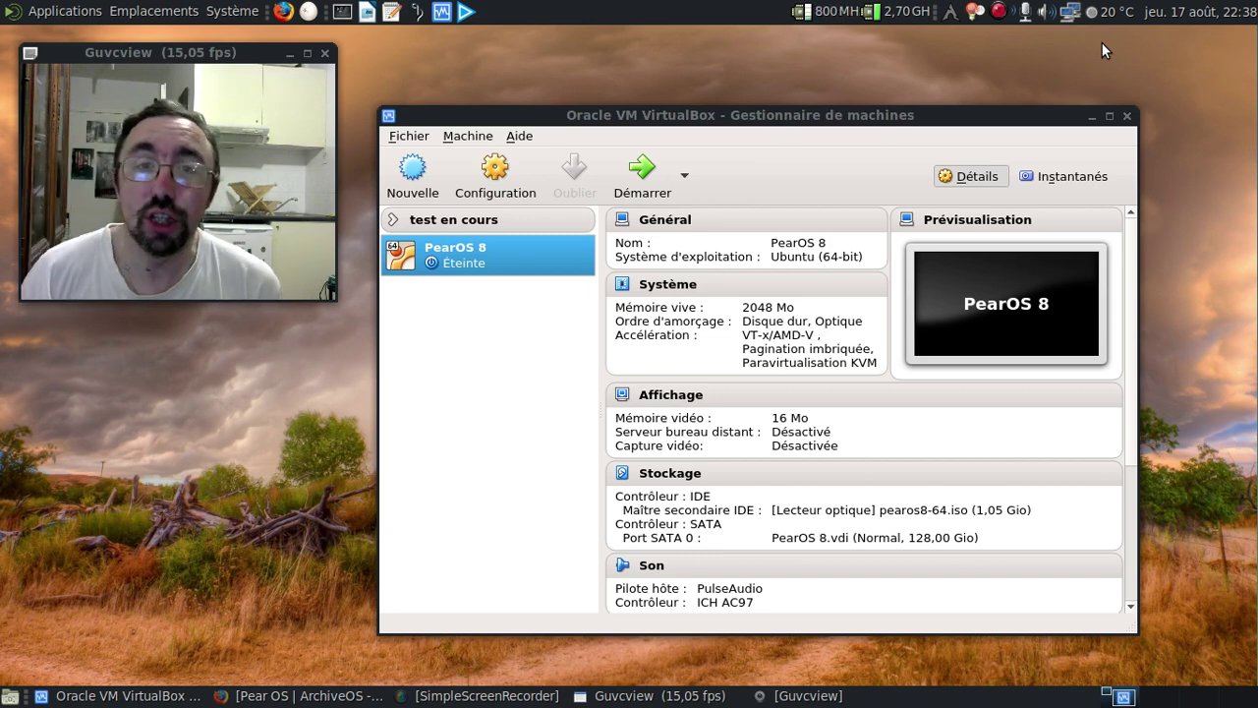
Switch to the Nightly browser, read the Pear OS page on ArchiveOS down to its download links, and close the browser
click(299, 695)
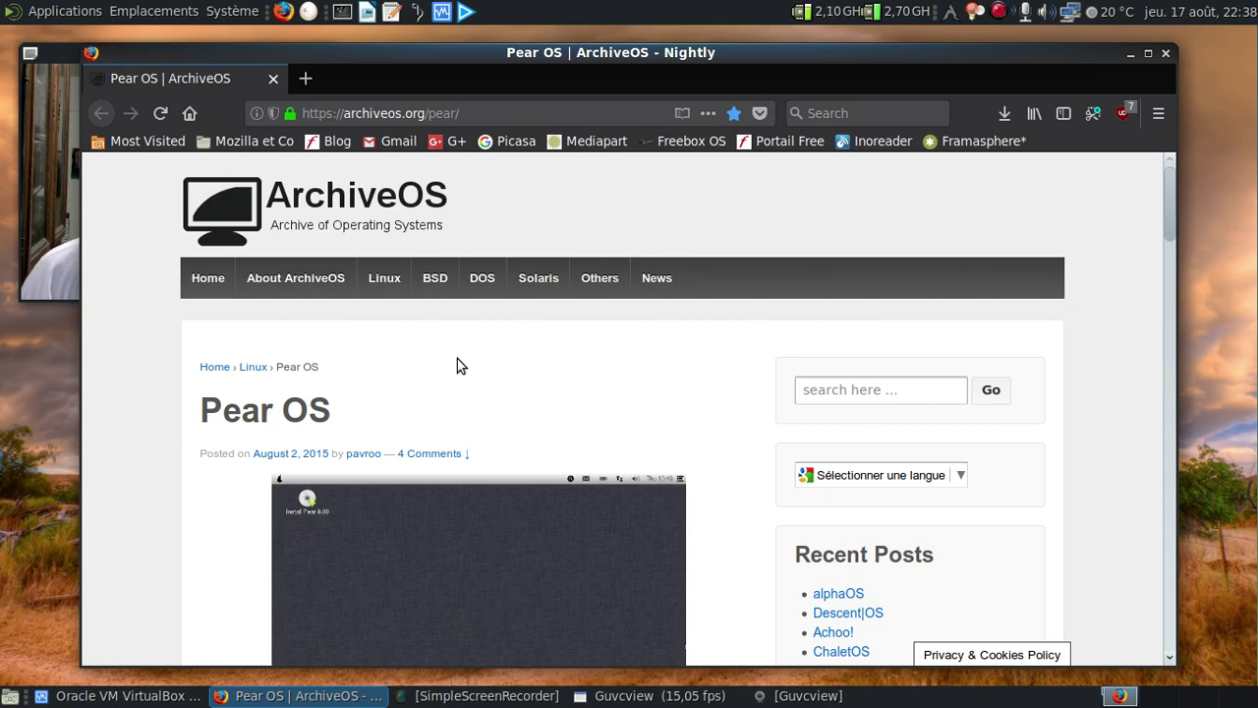
scroll(457, 365, down, 2)
scroll(457, 365, down, 8)
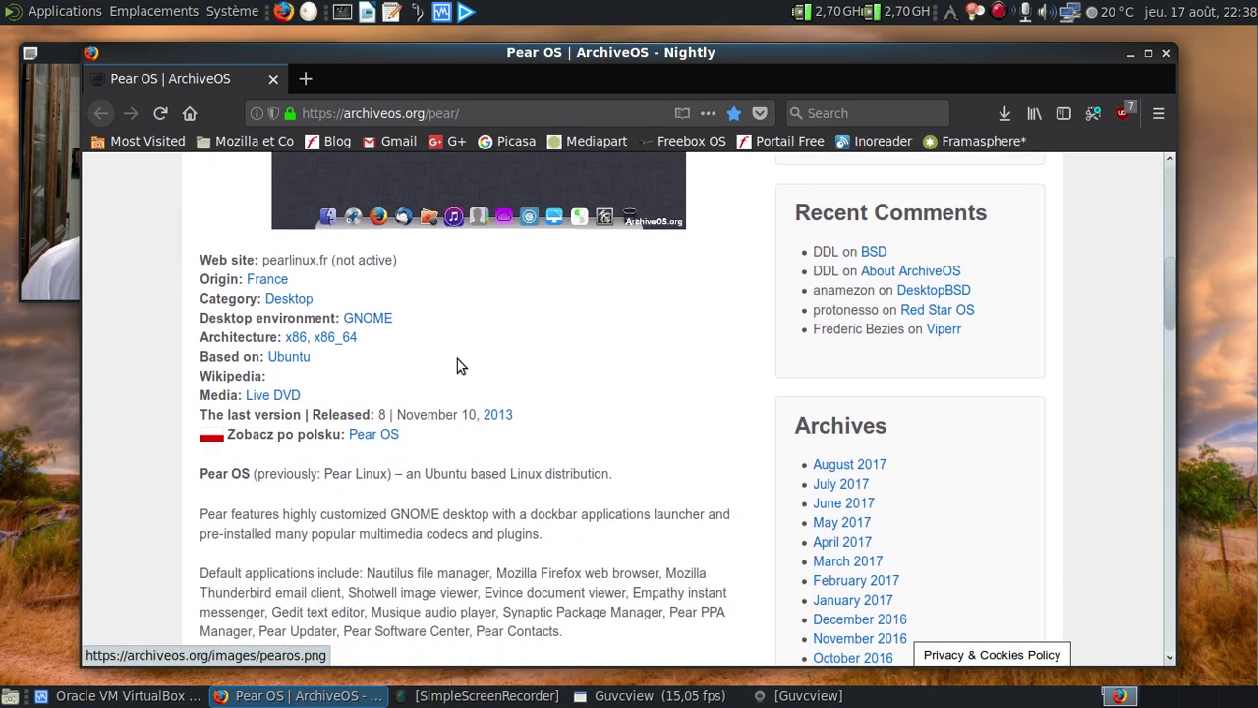
scroll(457, 361, down, 2)
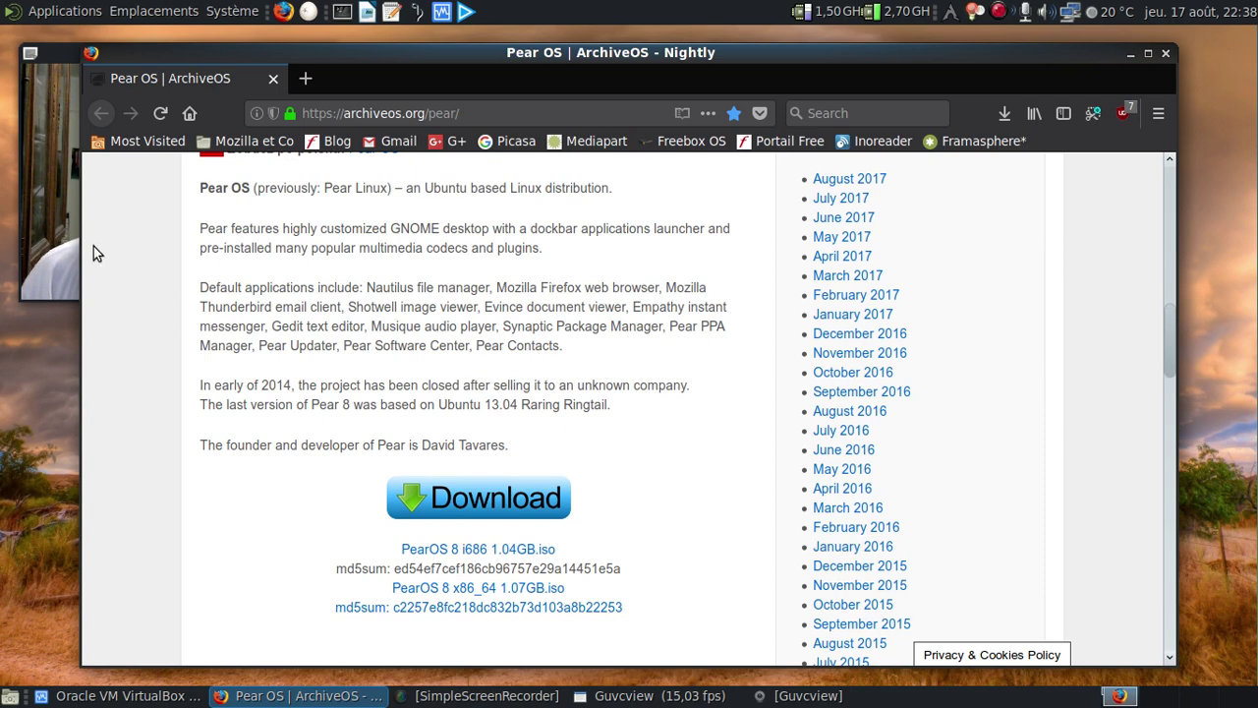
click(65, 239)
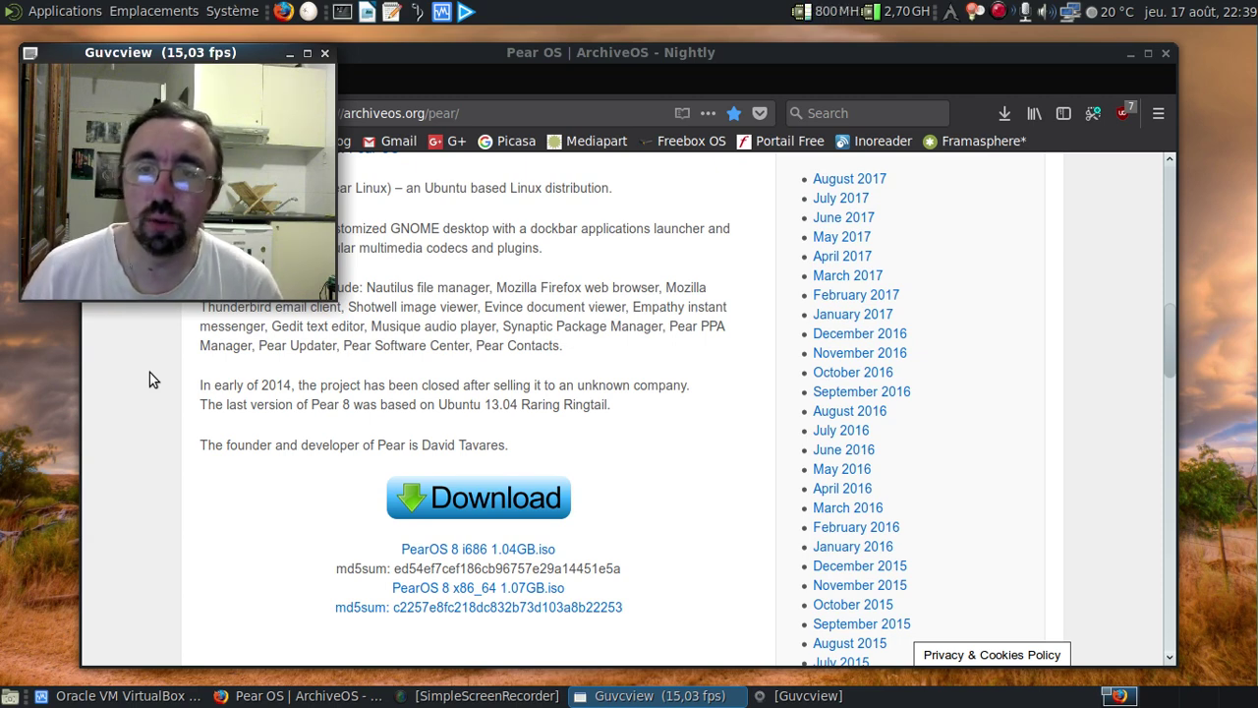
click(1164, 54)
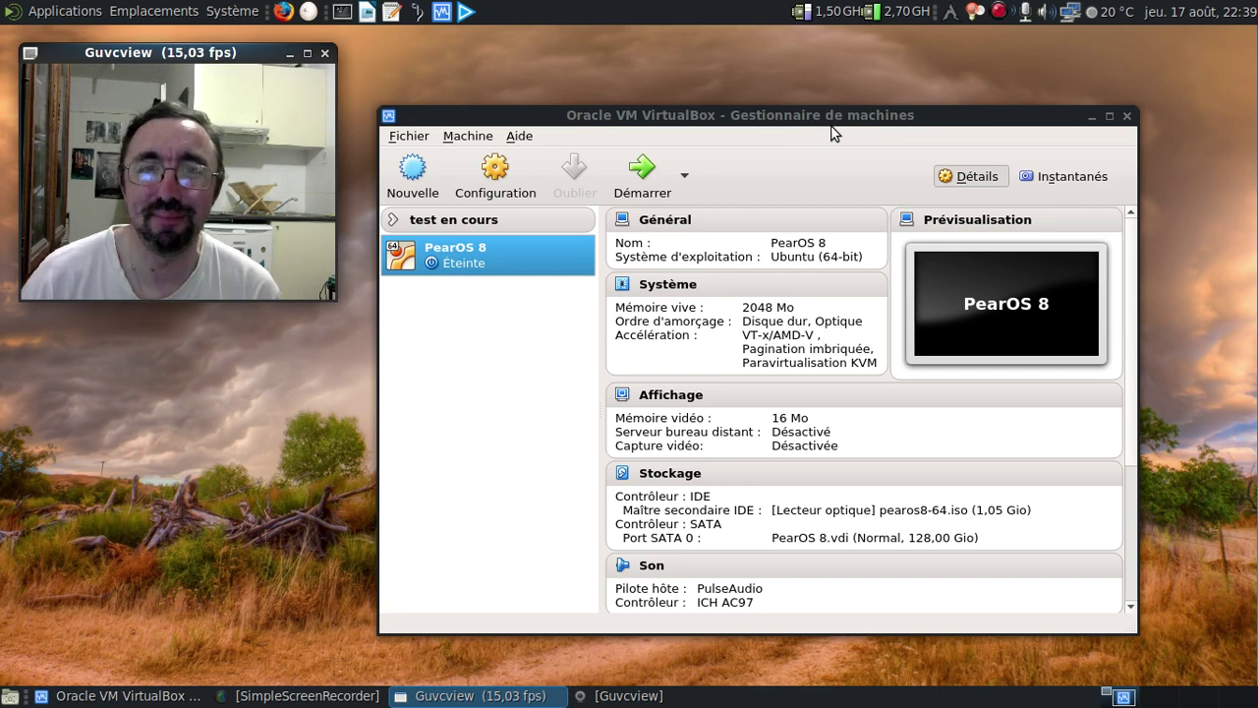
click(644, 185)
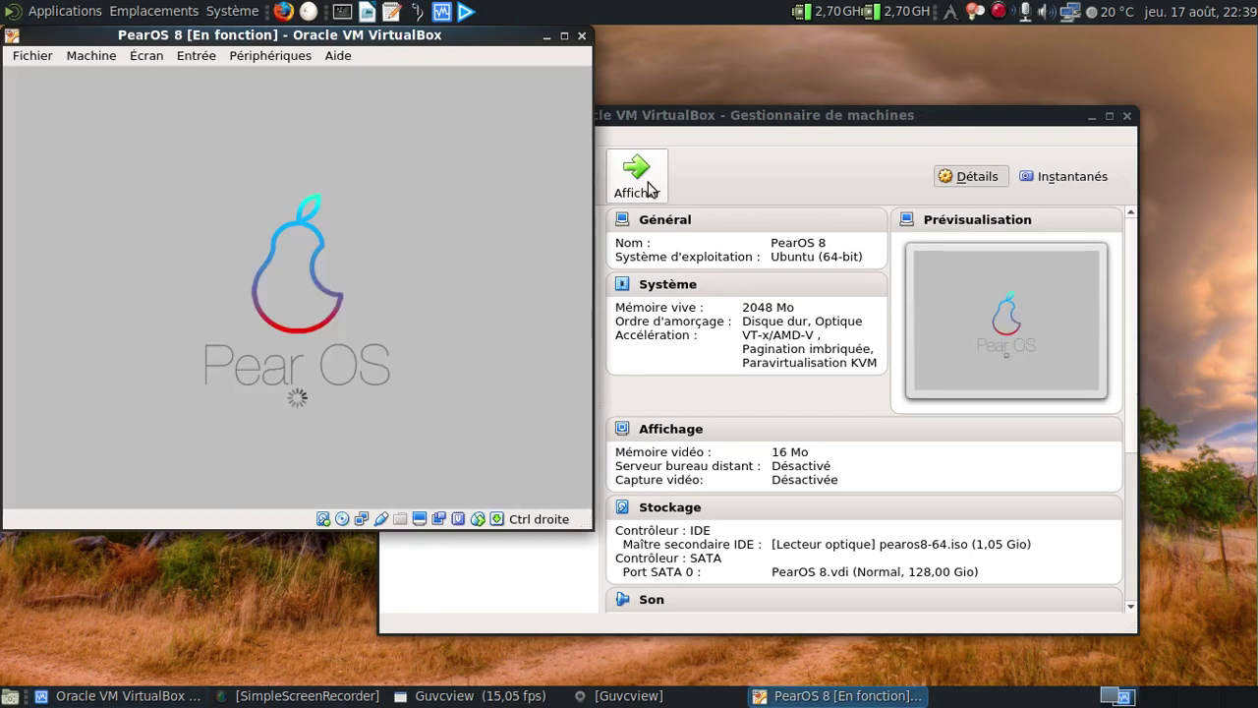
click(581, 37)
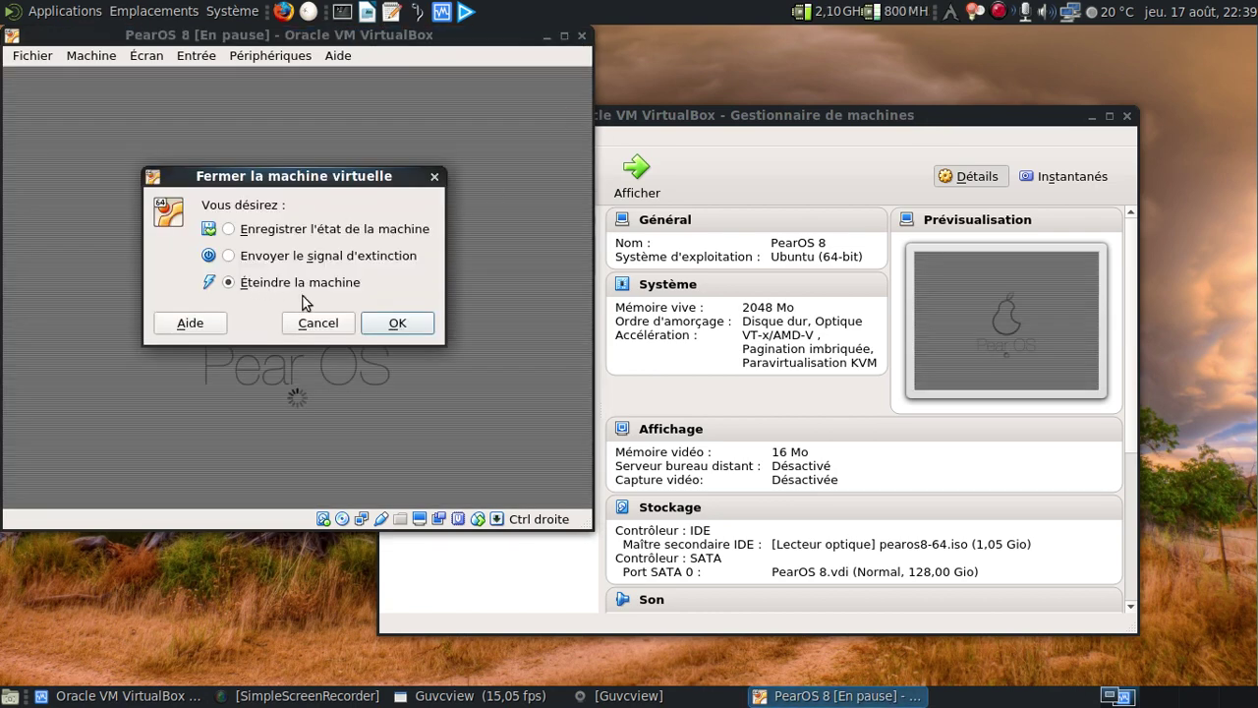
click(393, 319)
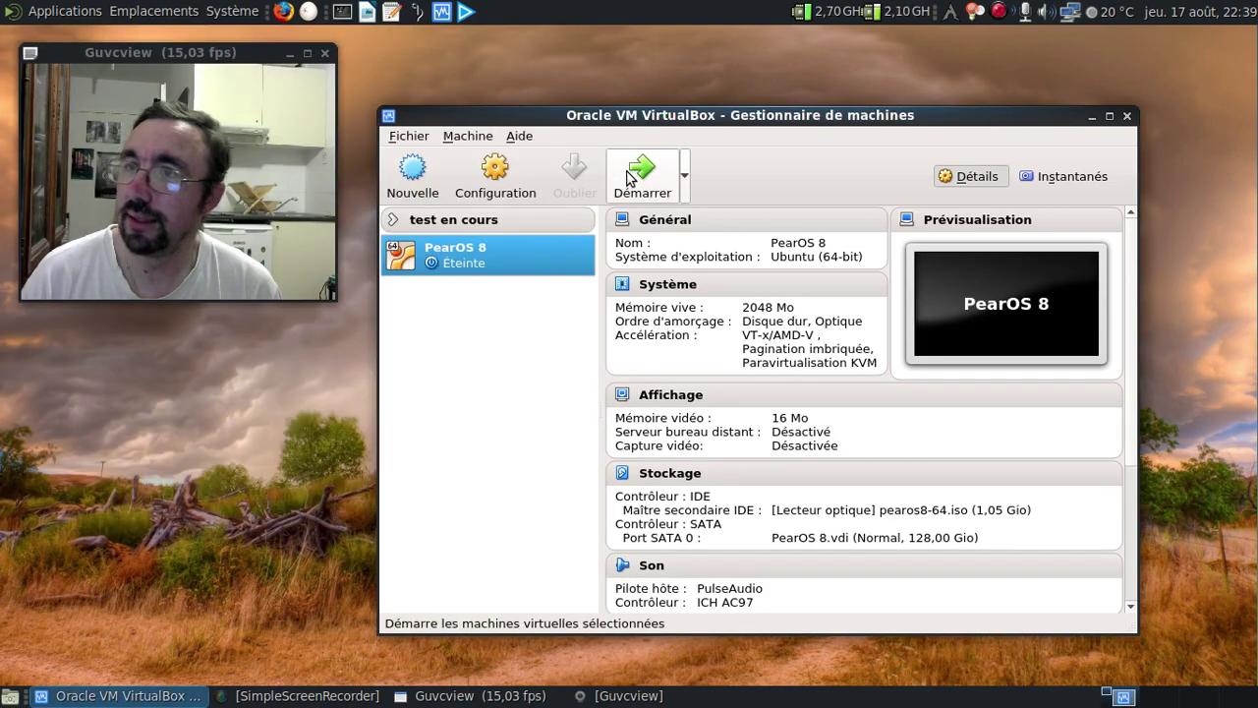
Start the PearOS 8 virtual machine from its optical drive through the boot device selection and minimise the machine manager
click(634, 173)
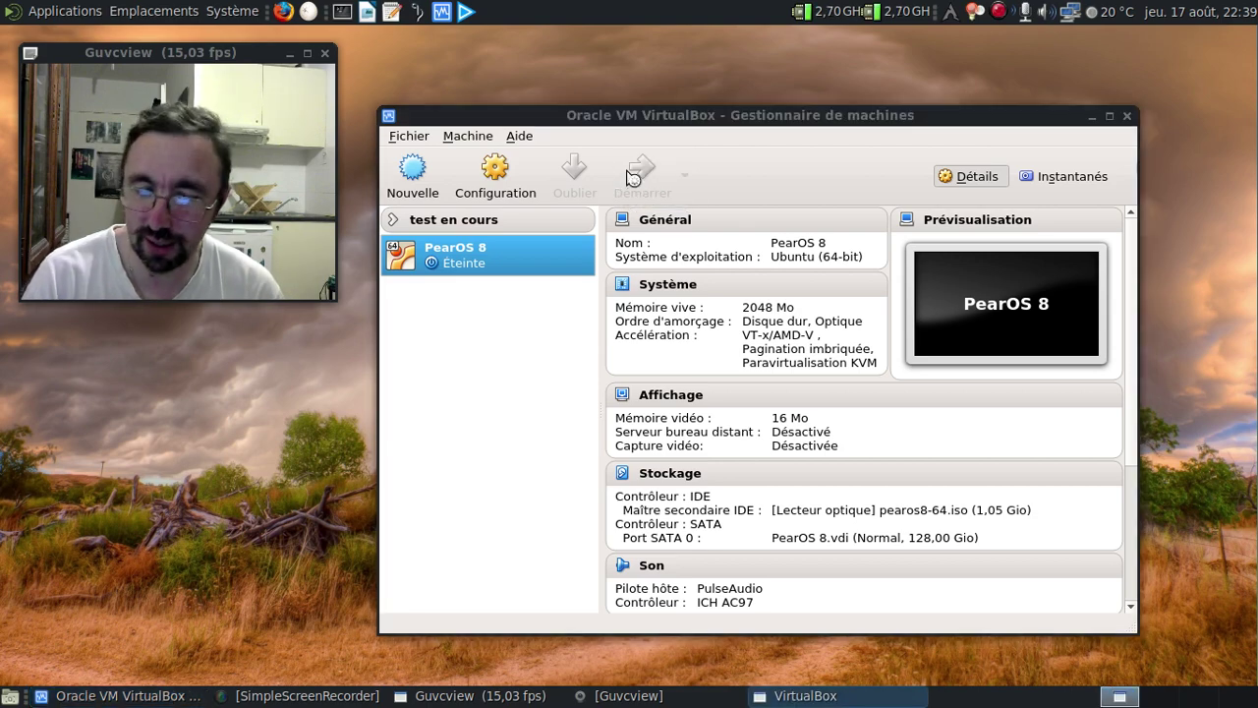
key(F12)
key(c)
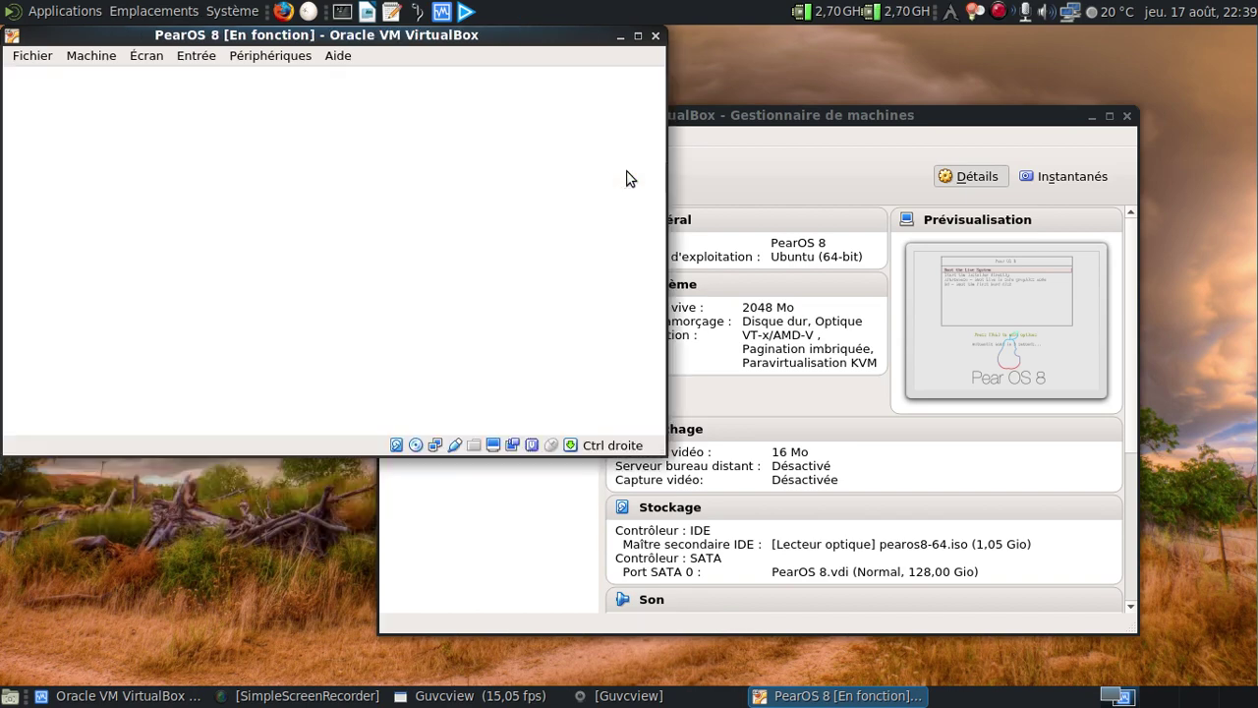
click(1091, 116)
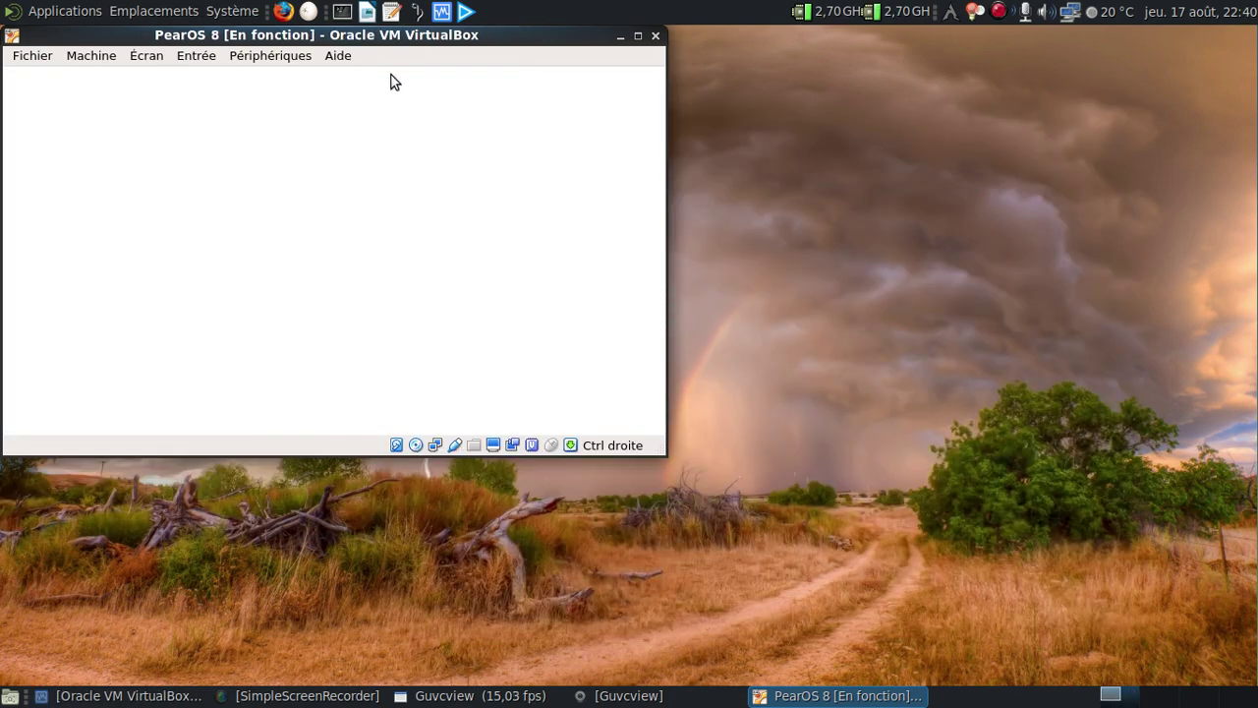
Sign in to the Pear OS live session as Live session user and switch the virtual machine to full screen
drag(363, 35, 722, 54)
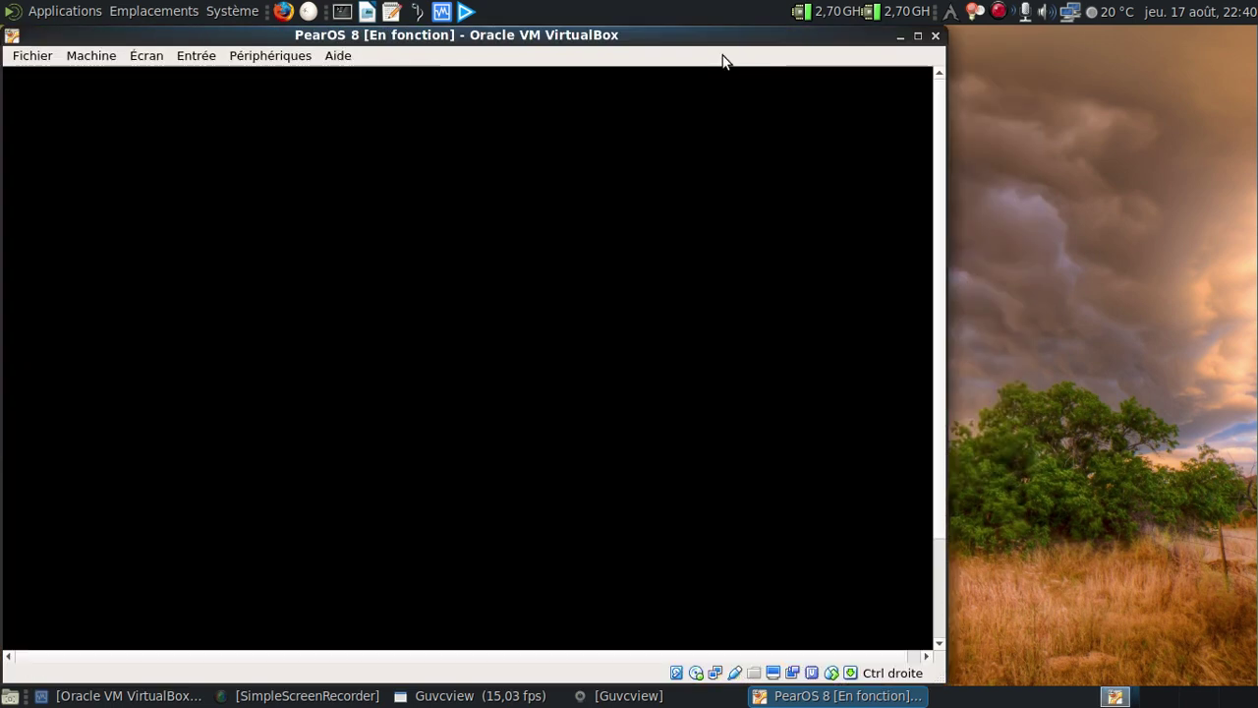
drag(671, 42, 914, 52)
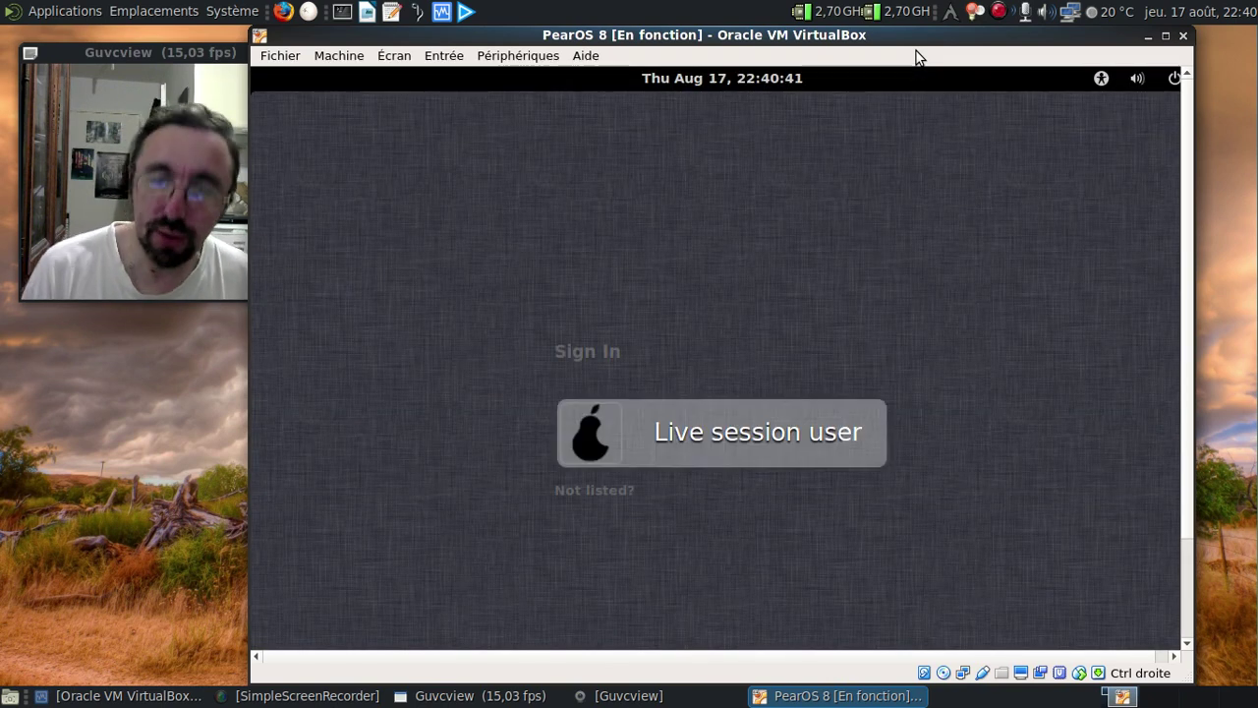
key(Return)
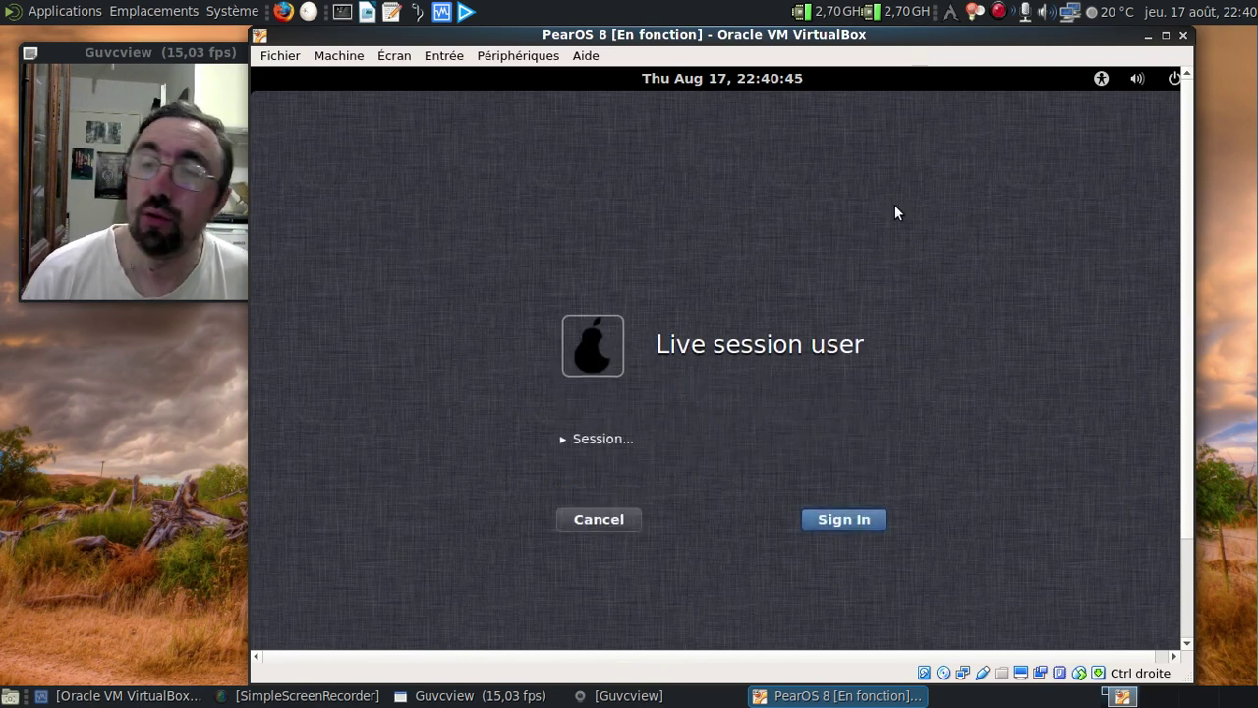
click(857, 523)
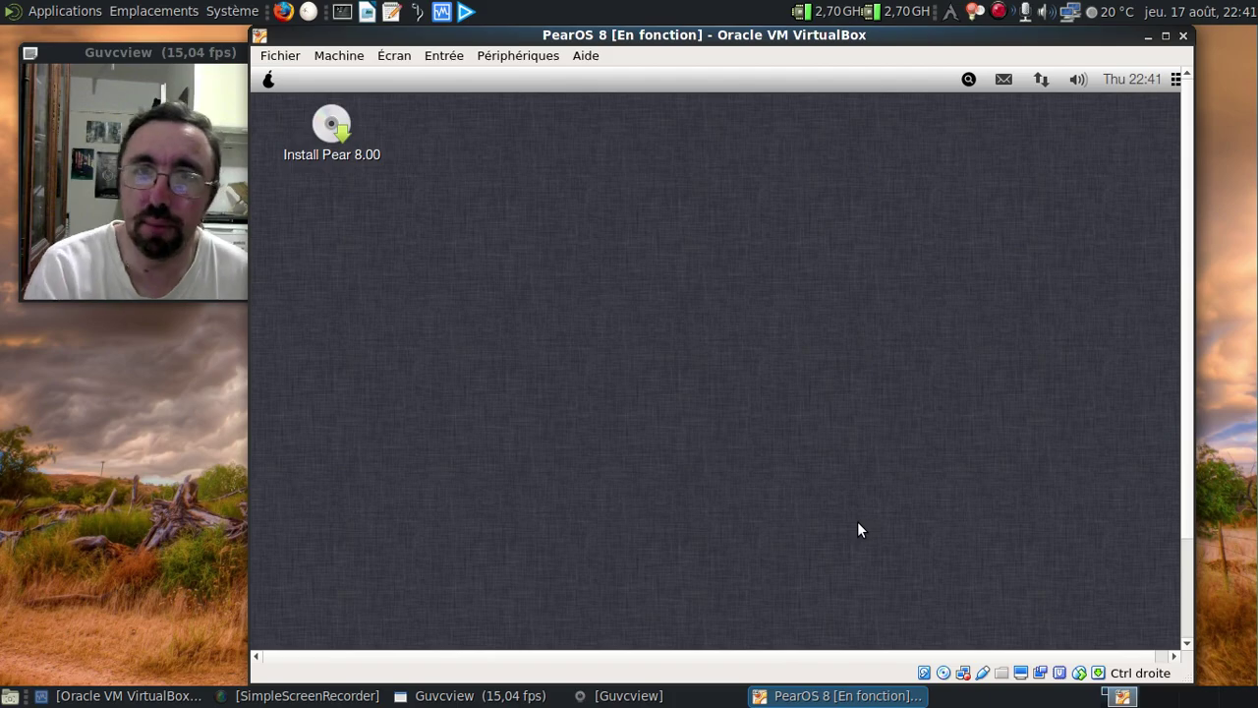
key(Control_R+f)
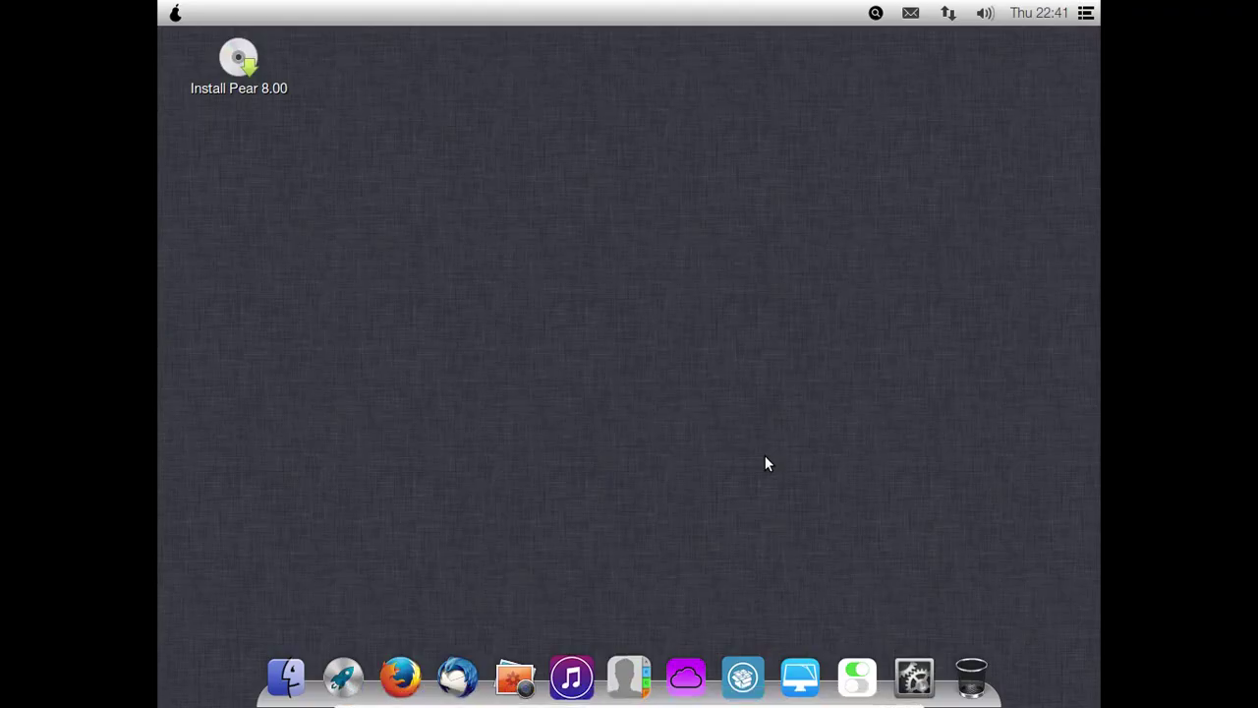
Quit the update tool, view the desktop and panel options of My Pear 6, and close it
click(343, 676)
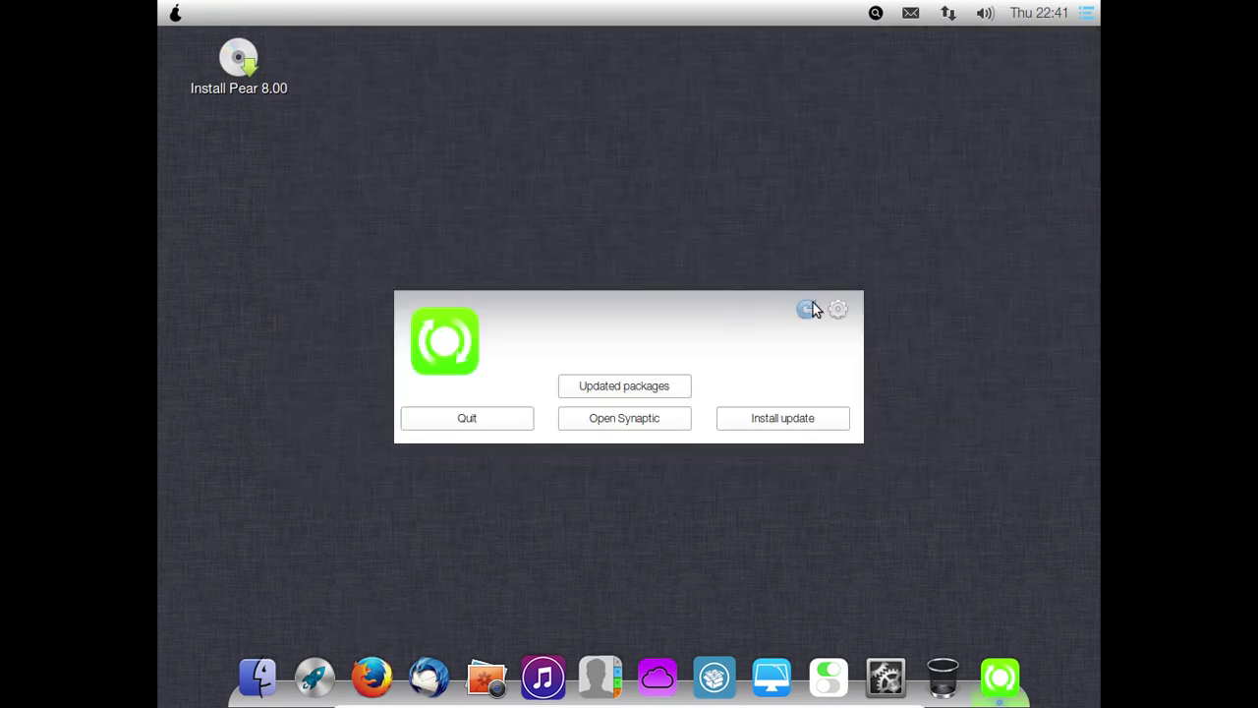
click(481, 424)
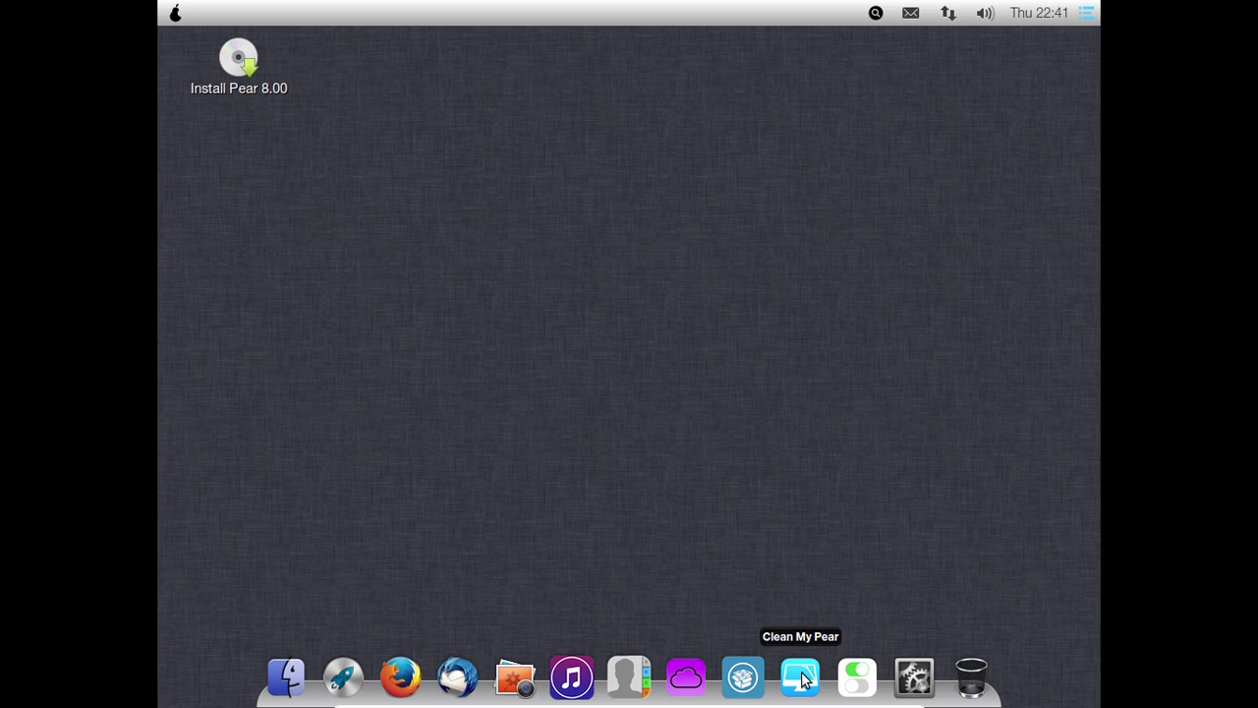
click(853, 678)
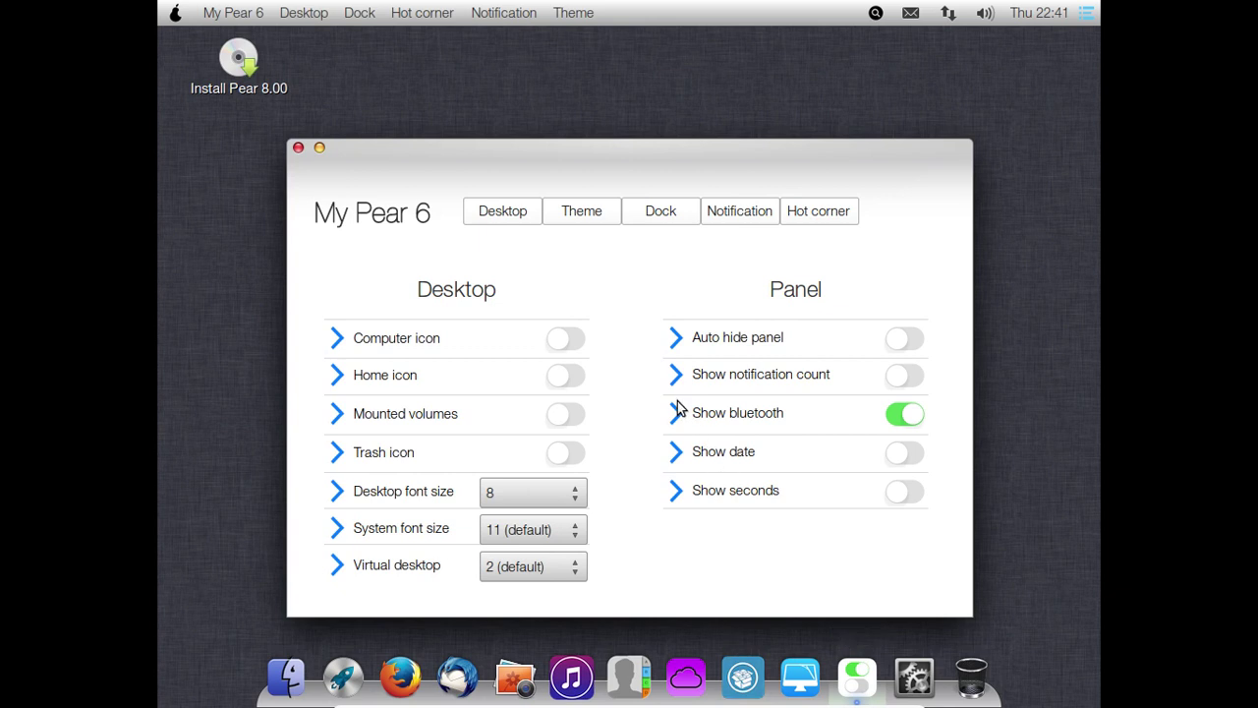
click(298, 149)
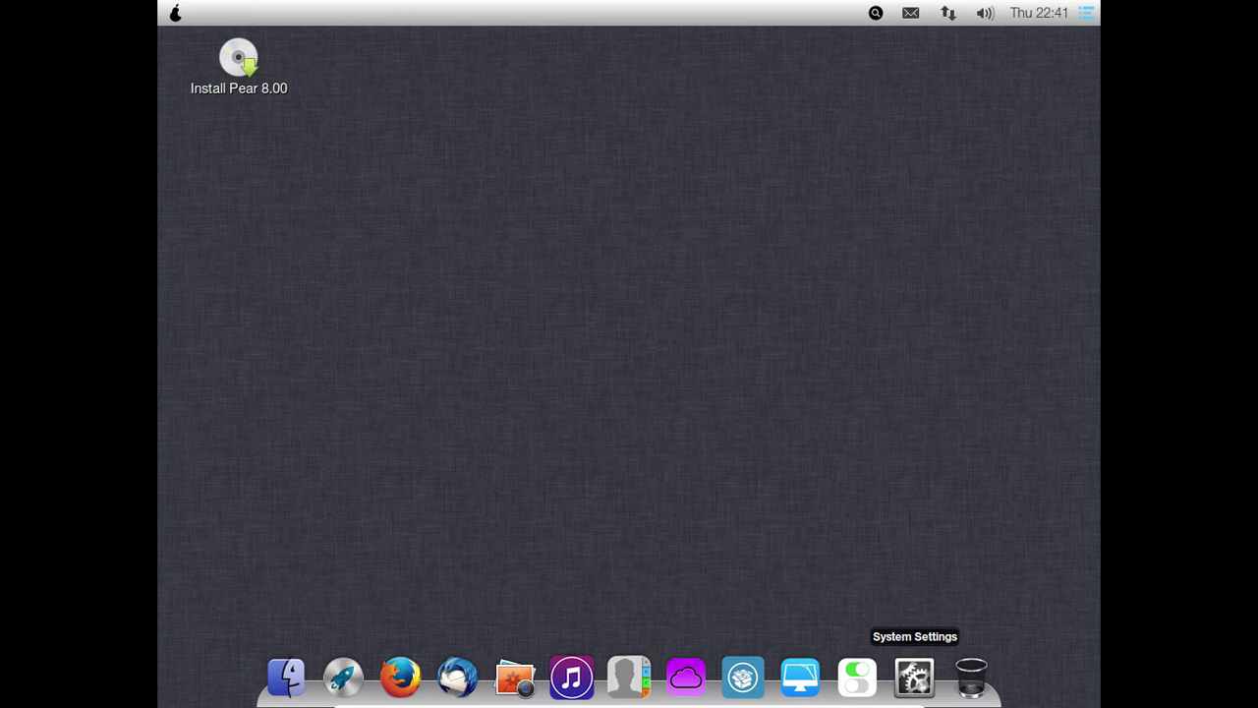
View the system overview in About This Computer and close it
click(176, 12)
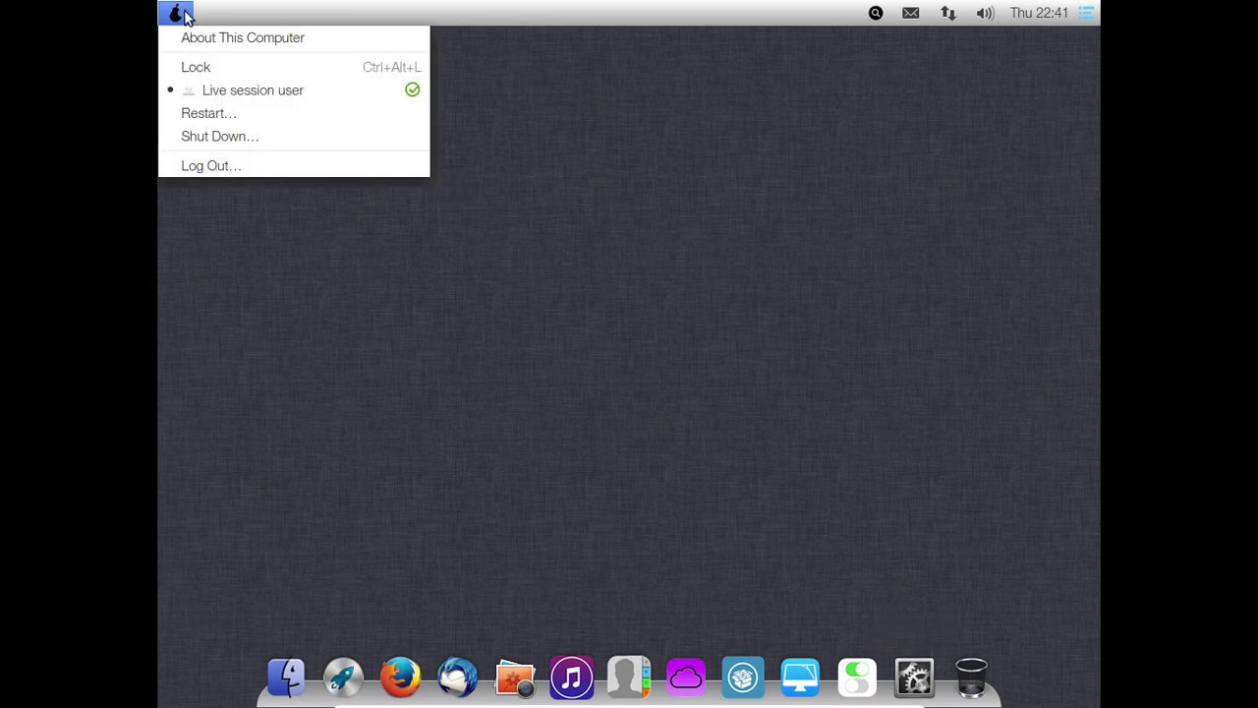
click(198, 38)
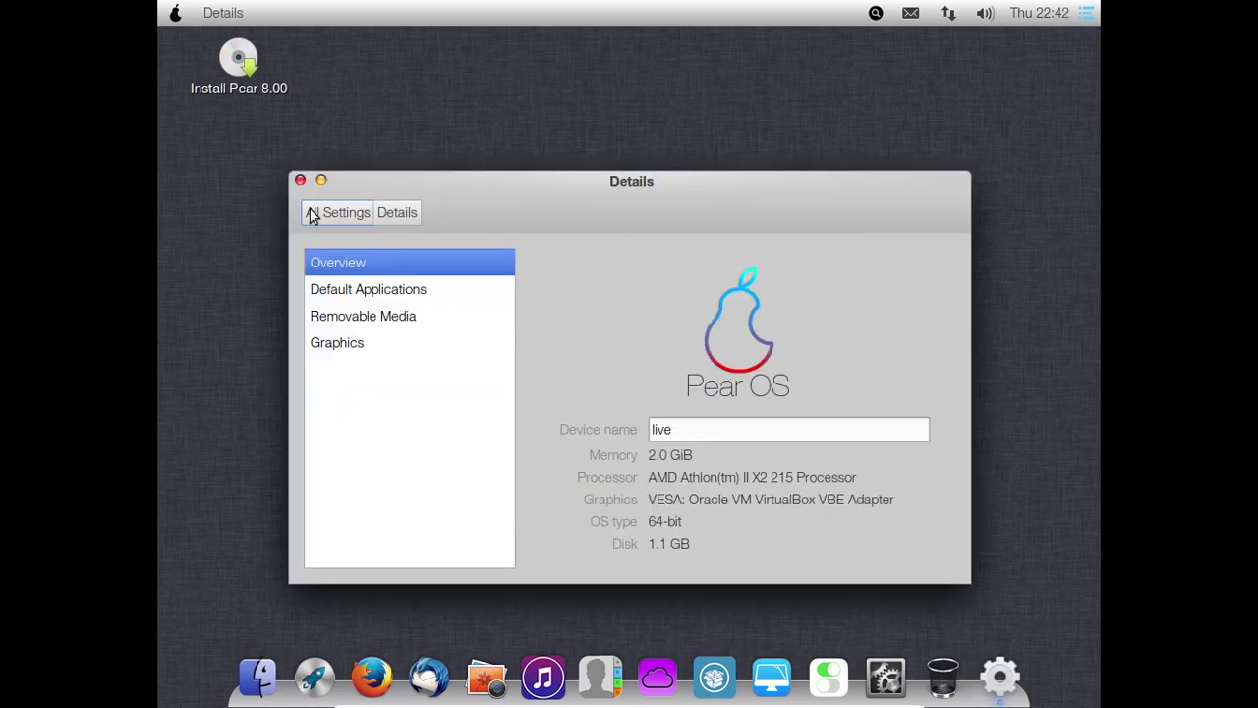
click(301, 182)
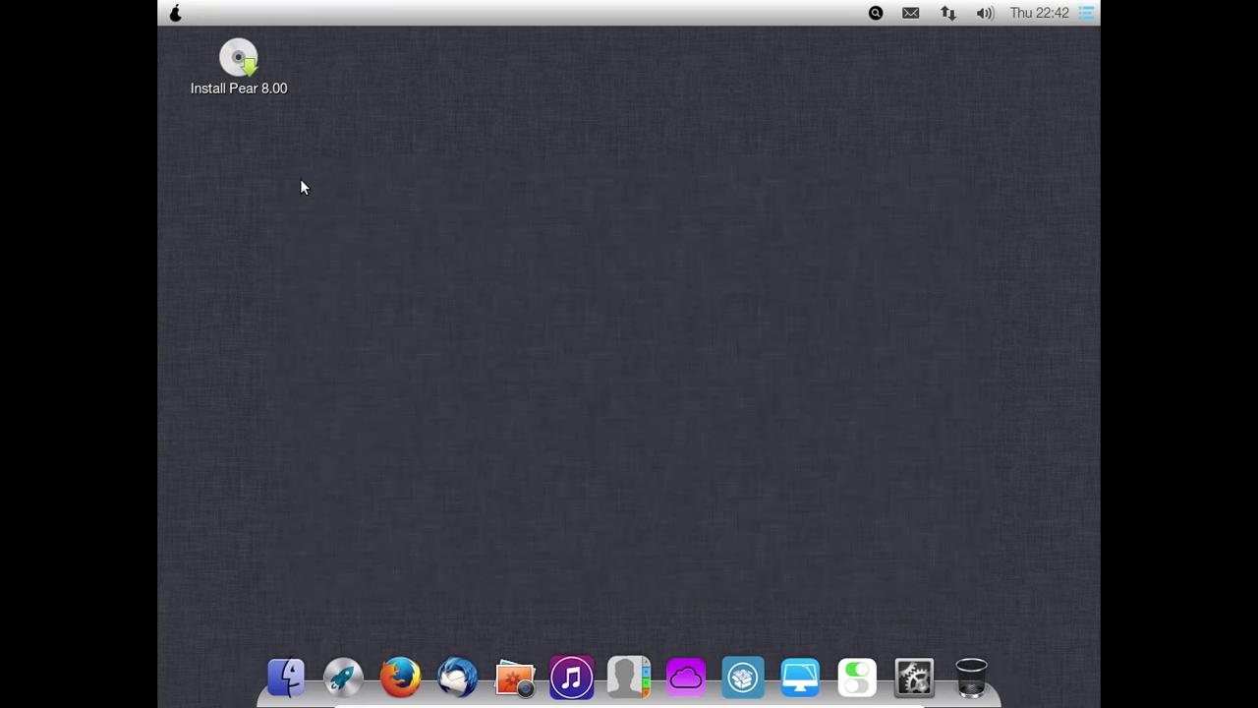
Shut down the Pear OS live session
click(175, 14)
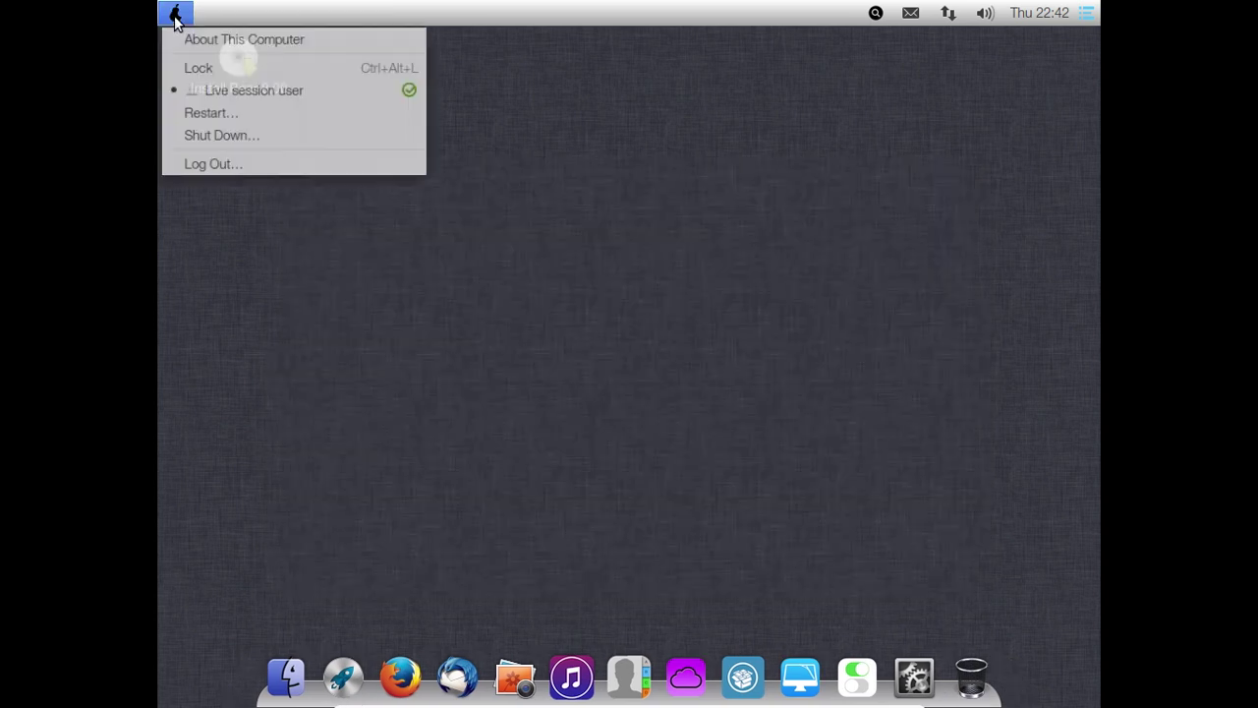
click(225, 143)
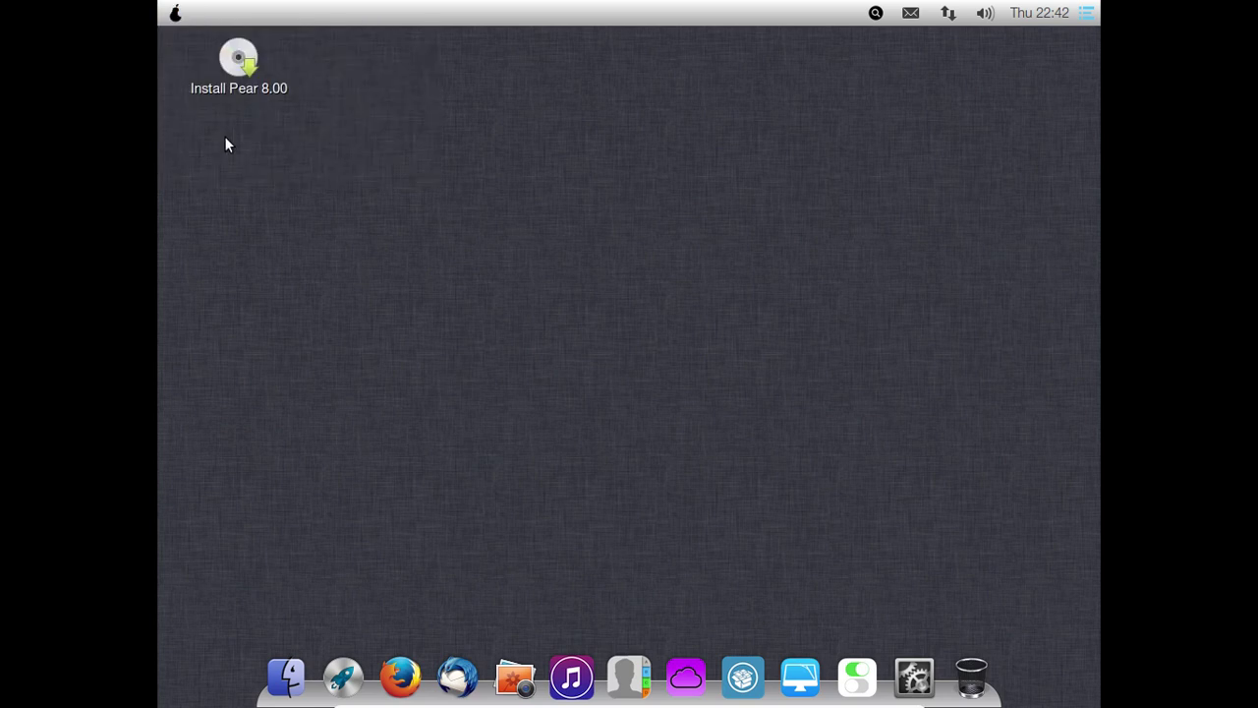
click(809, 413)
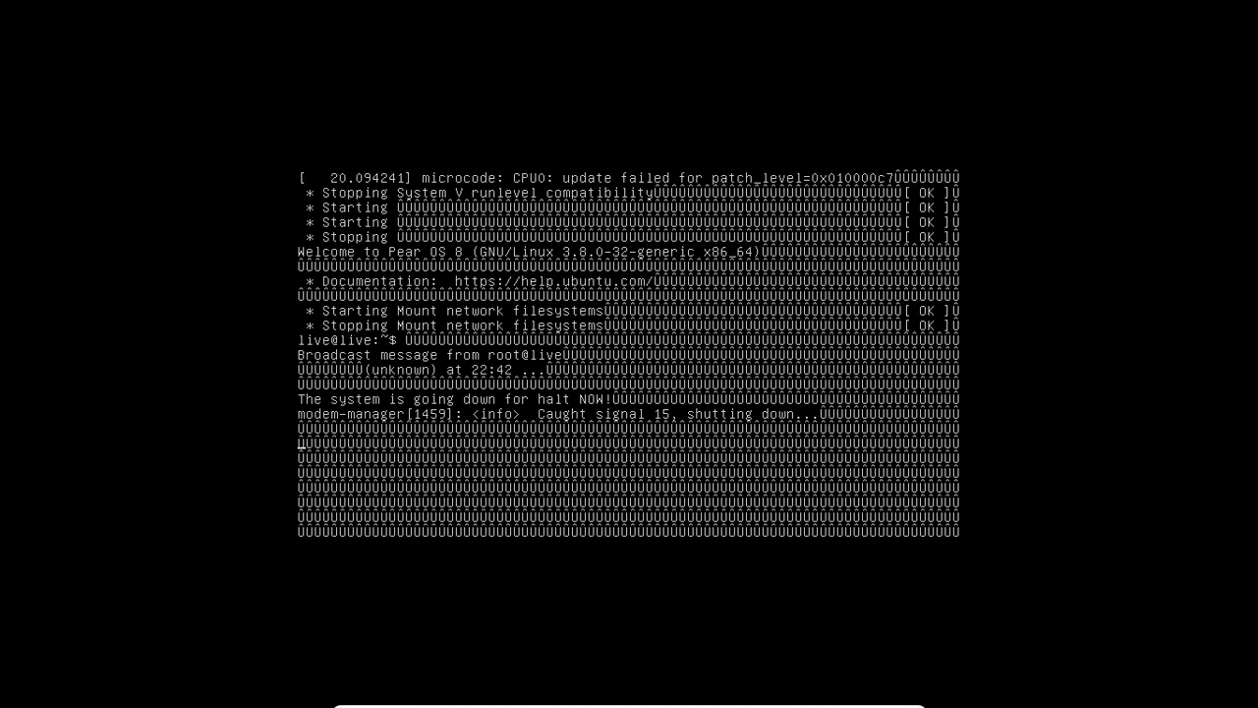
Leave full screen, force a restart of the virtual machine, and boot the PearOS GNU/Linux entry
key(ctrl+f)
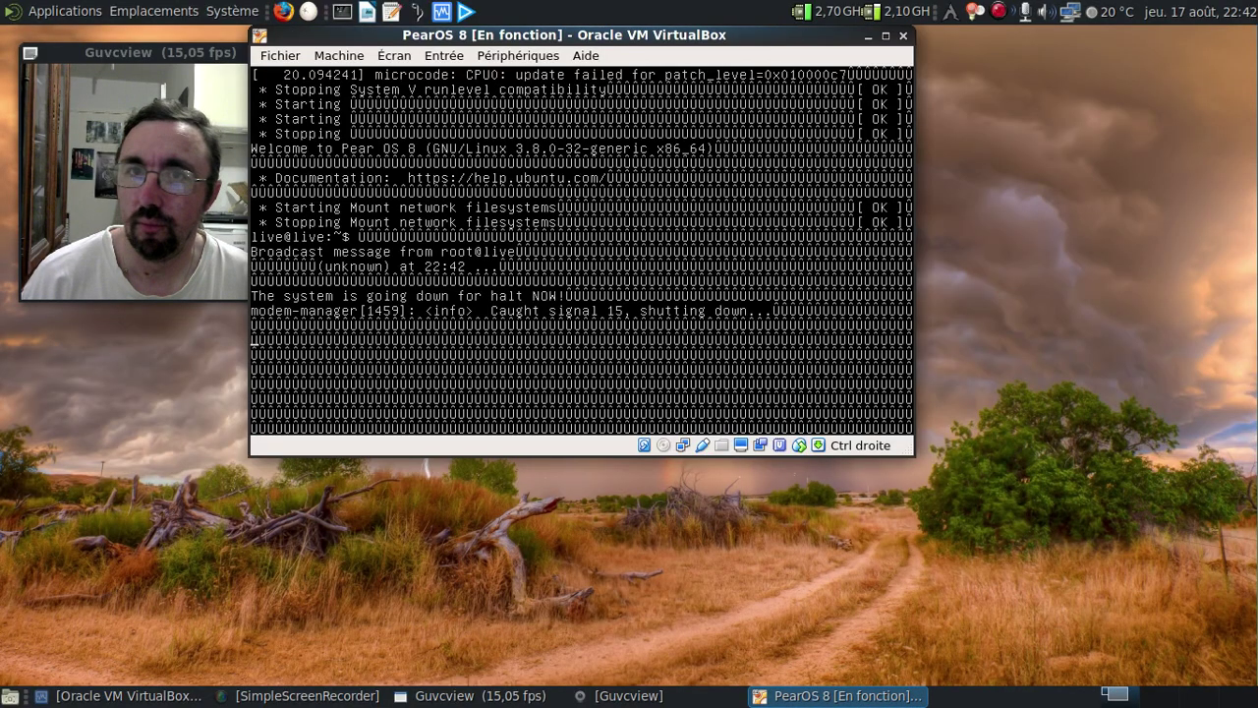
click(355, 55)
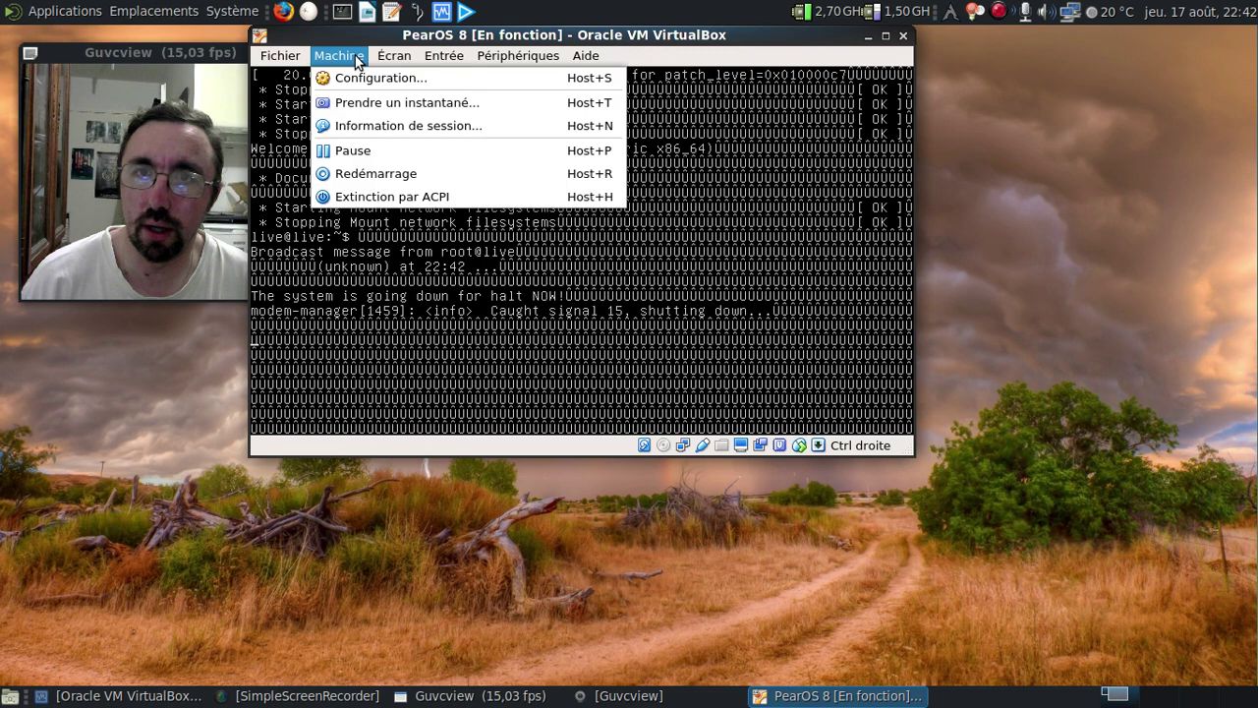
click(405, 173)
click(609, 307)
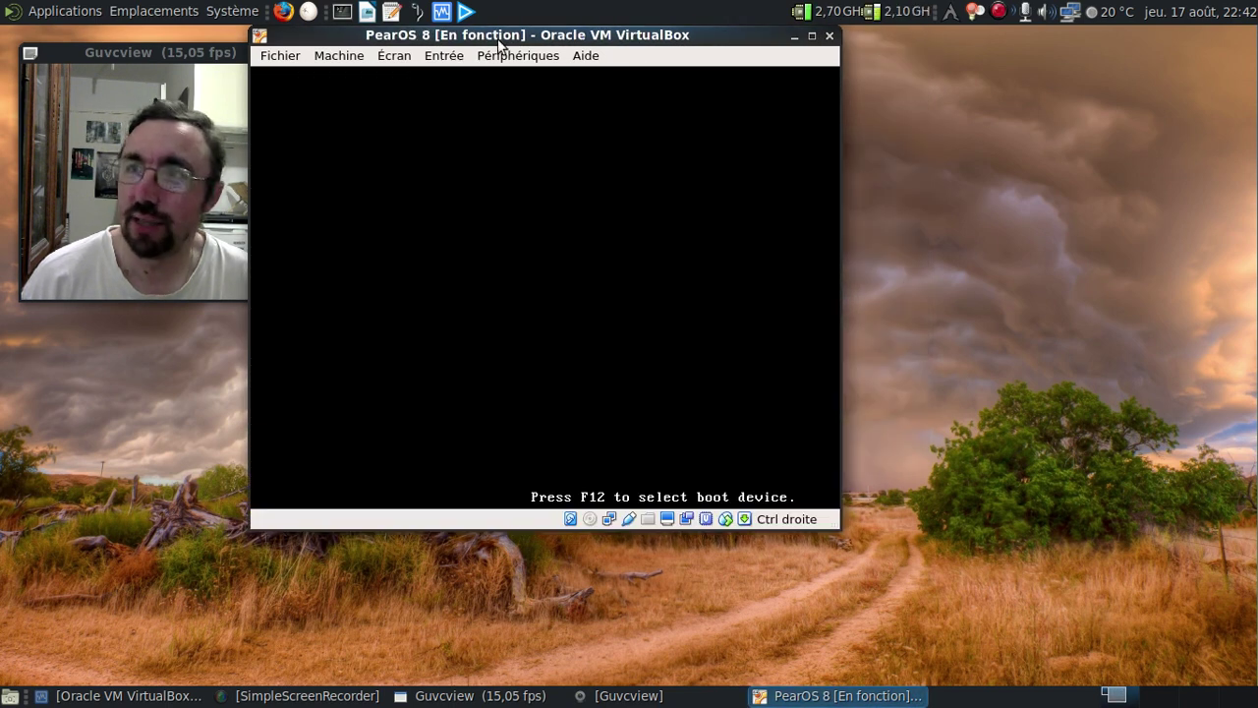
drag(498, 36, 598, 61)
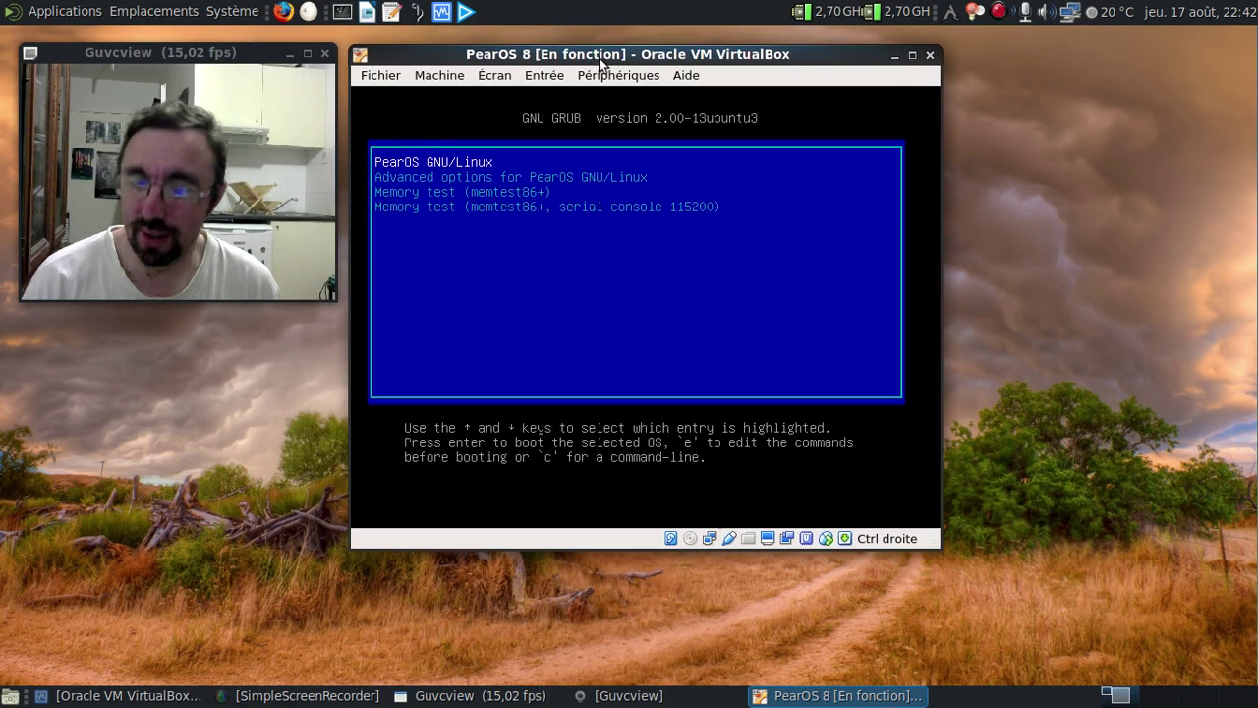
key(Return)
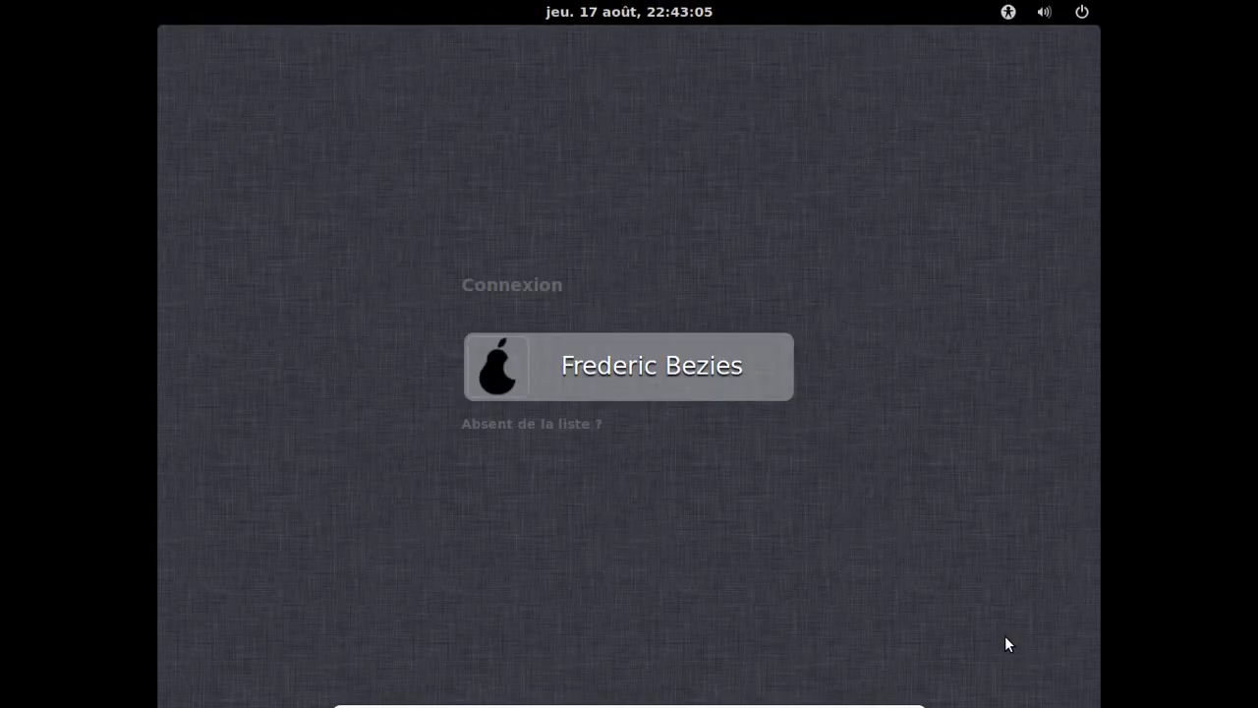
Sign in to the installed Pear OS with the listed user account by entering the account password
key(Return)
text(••)
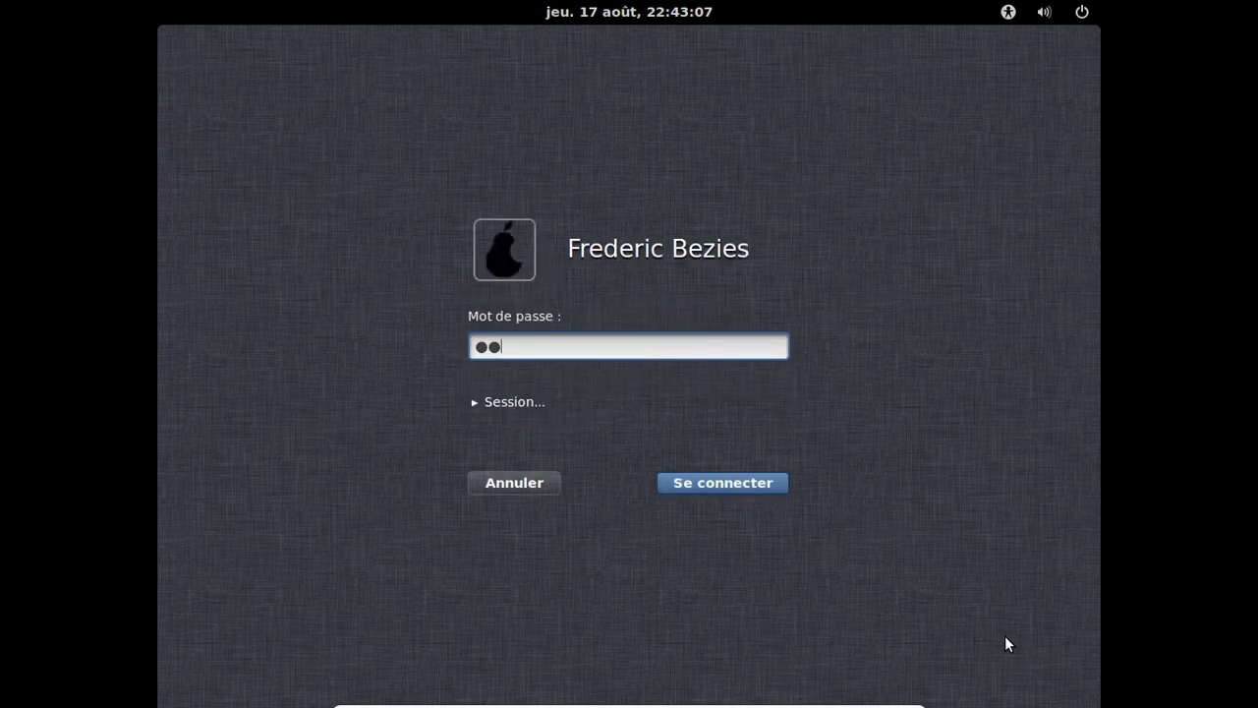
text(••••••)
key(Return)
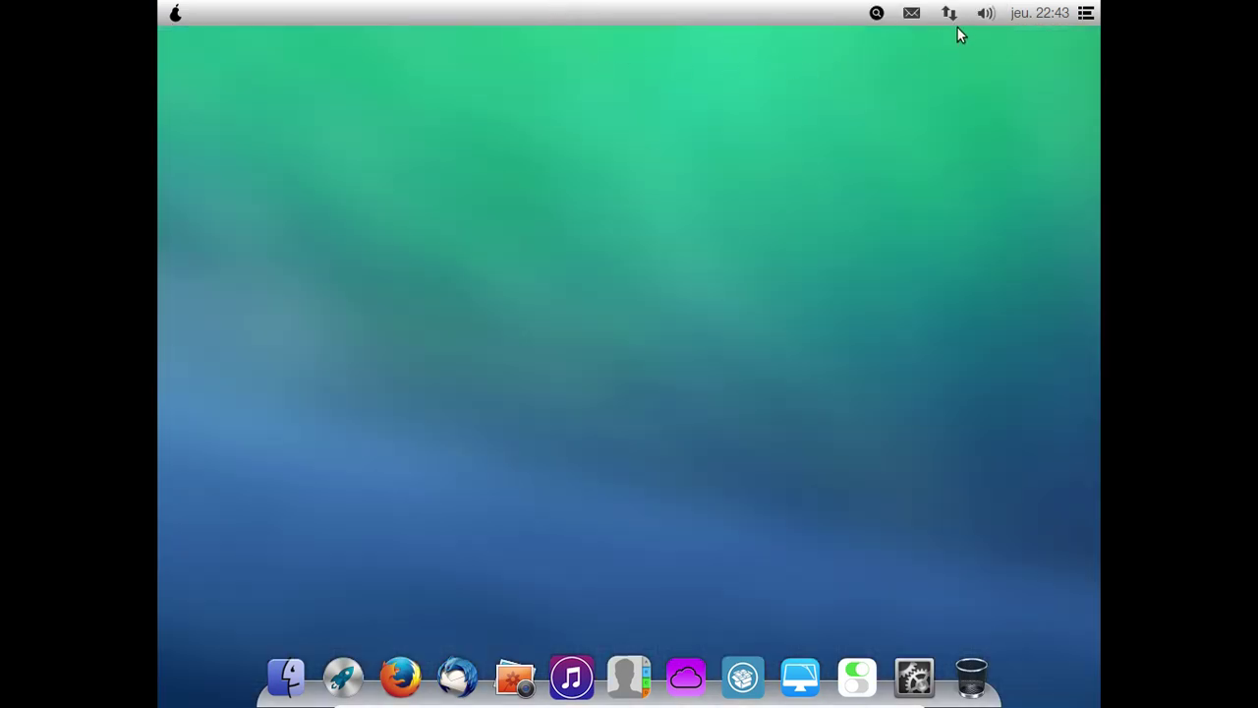
Raise the Pear OS sound volume to maximum
click(984, 14)
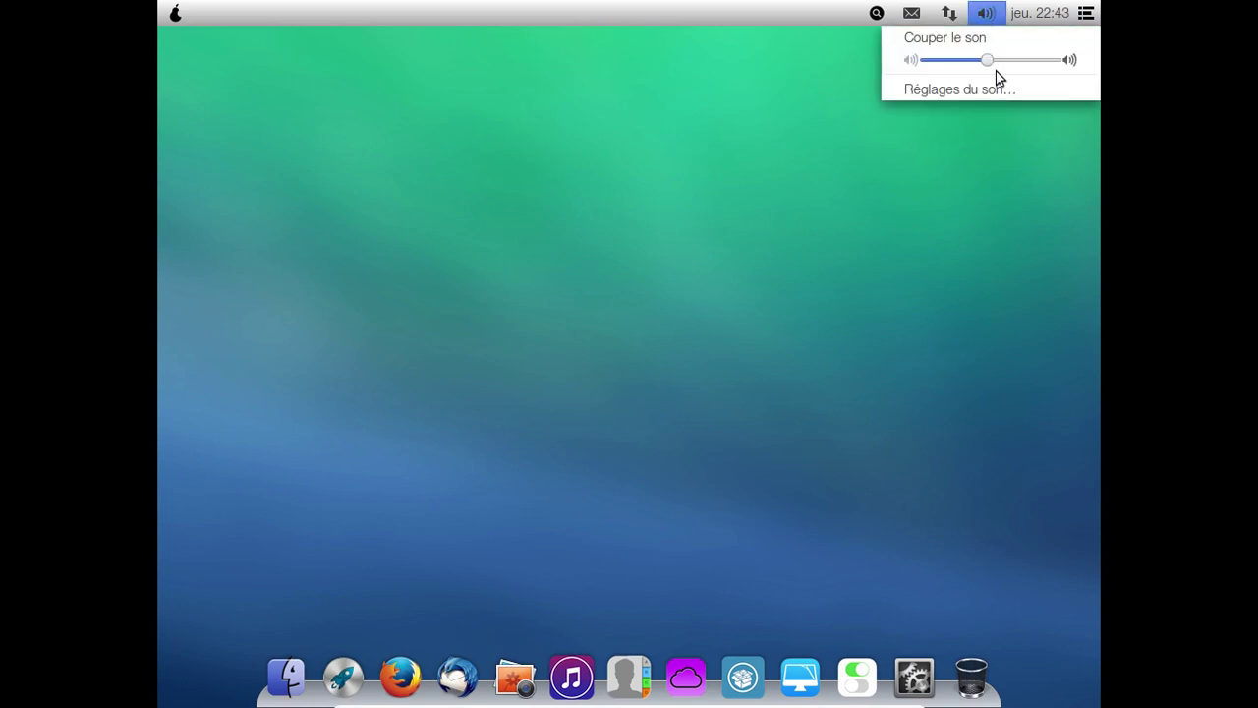
drag(1028, 60, 1057, 61)
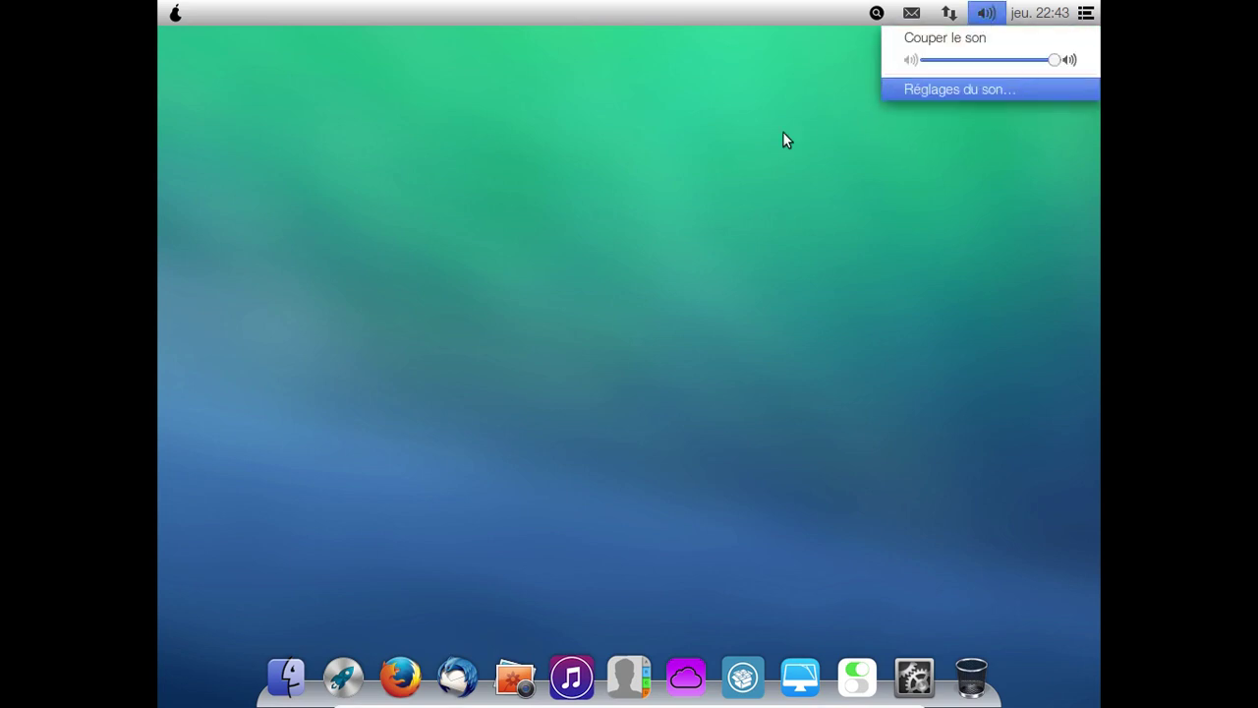
Open Clean My Pear from the application launcher, view its internet, system and trash cleaning sections, and close it
click(687, 135)
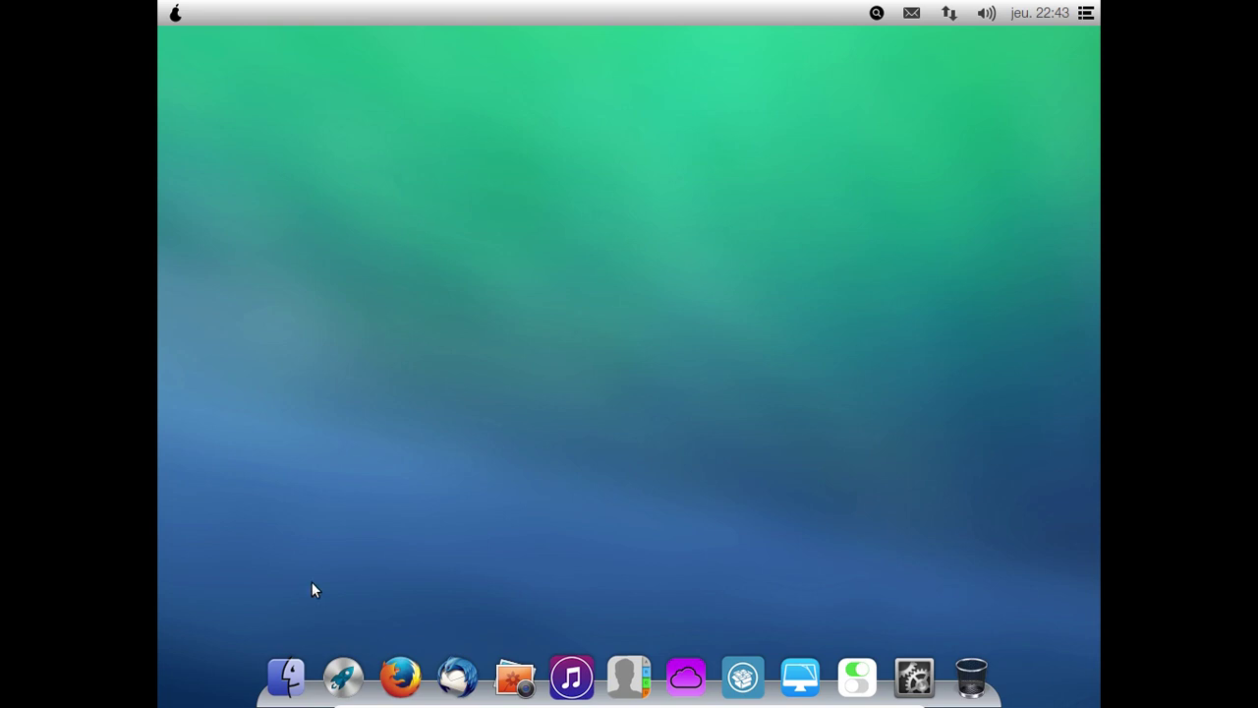
click(344, 674)
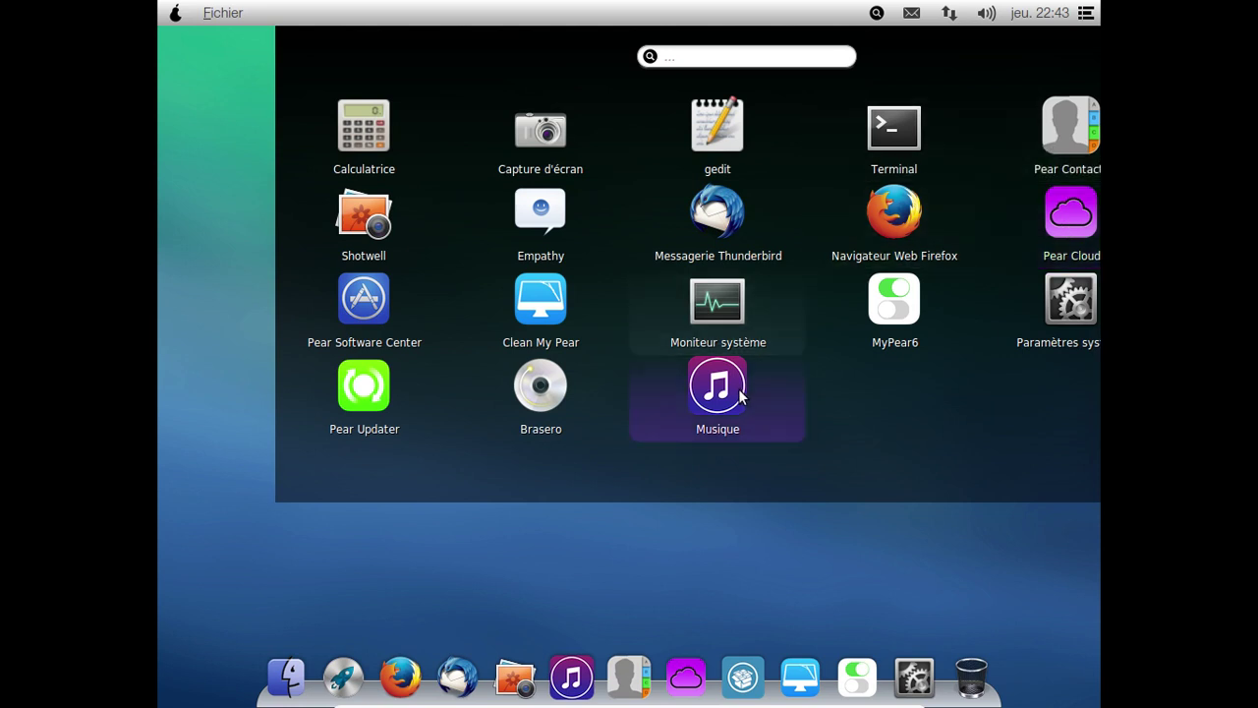
click(561, 322)
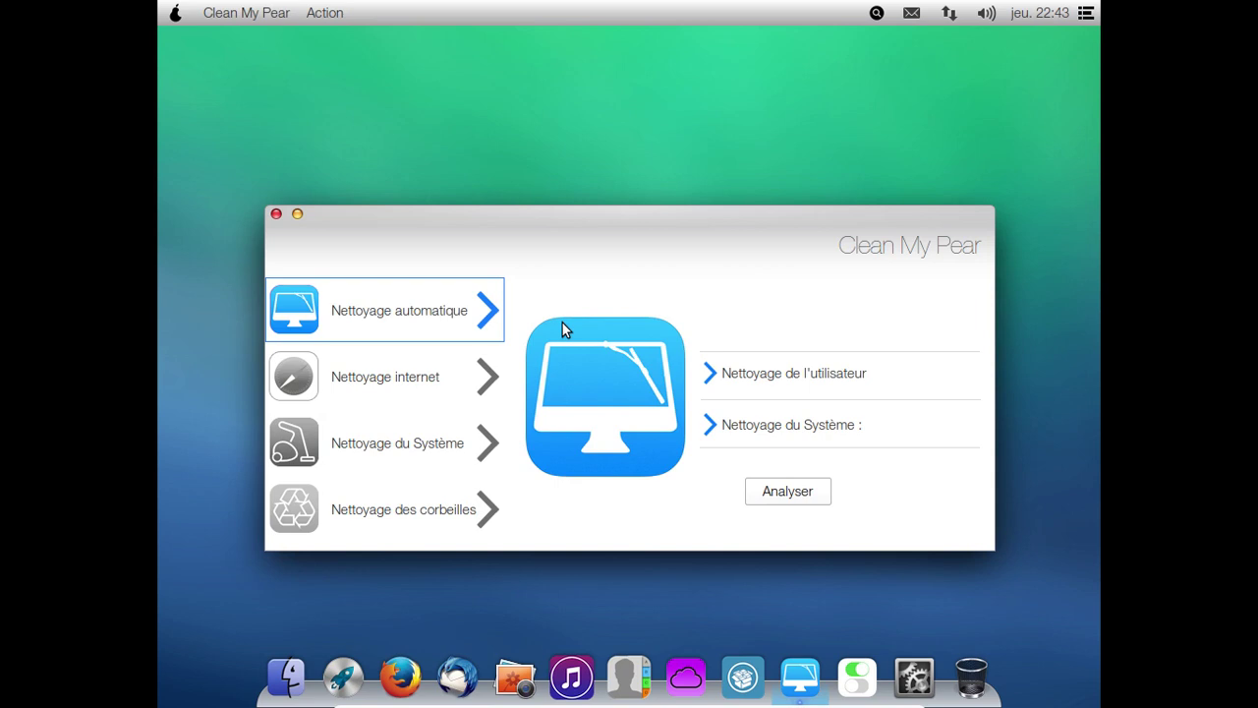
click(459, 382)
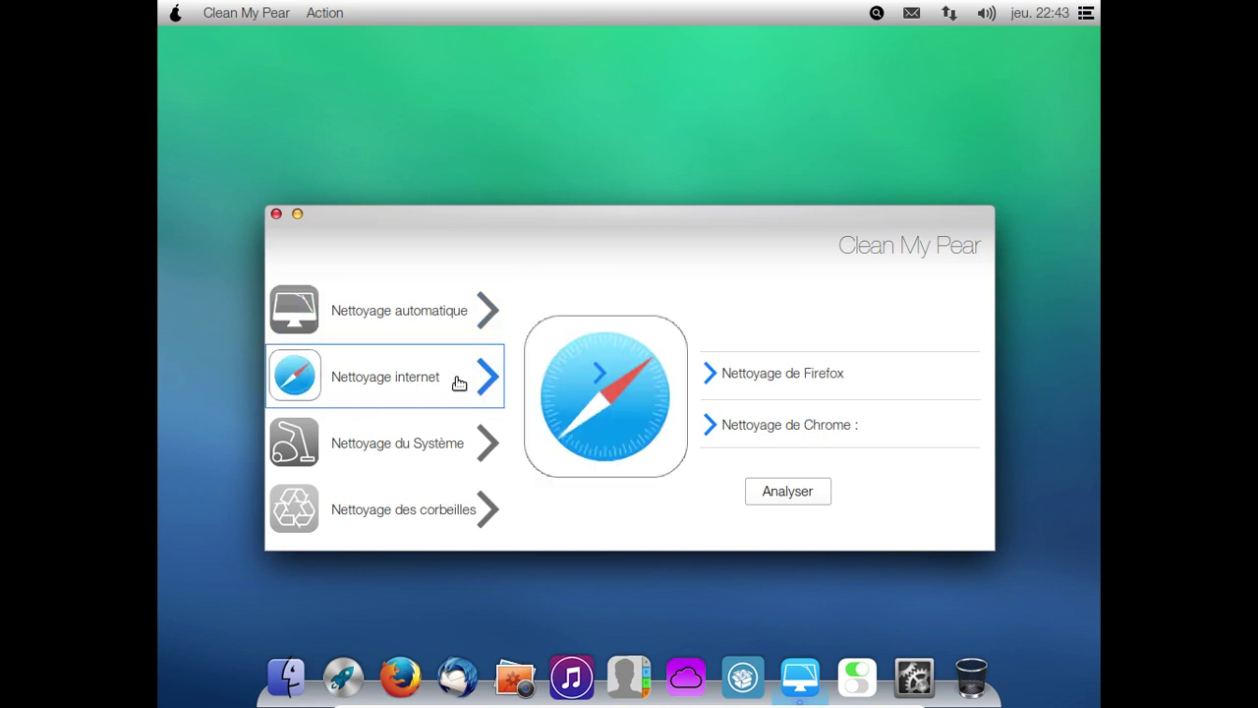
click(435, 457)
click(435, 519)
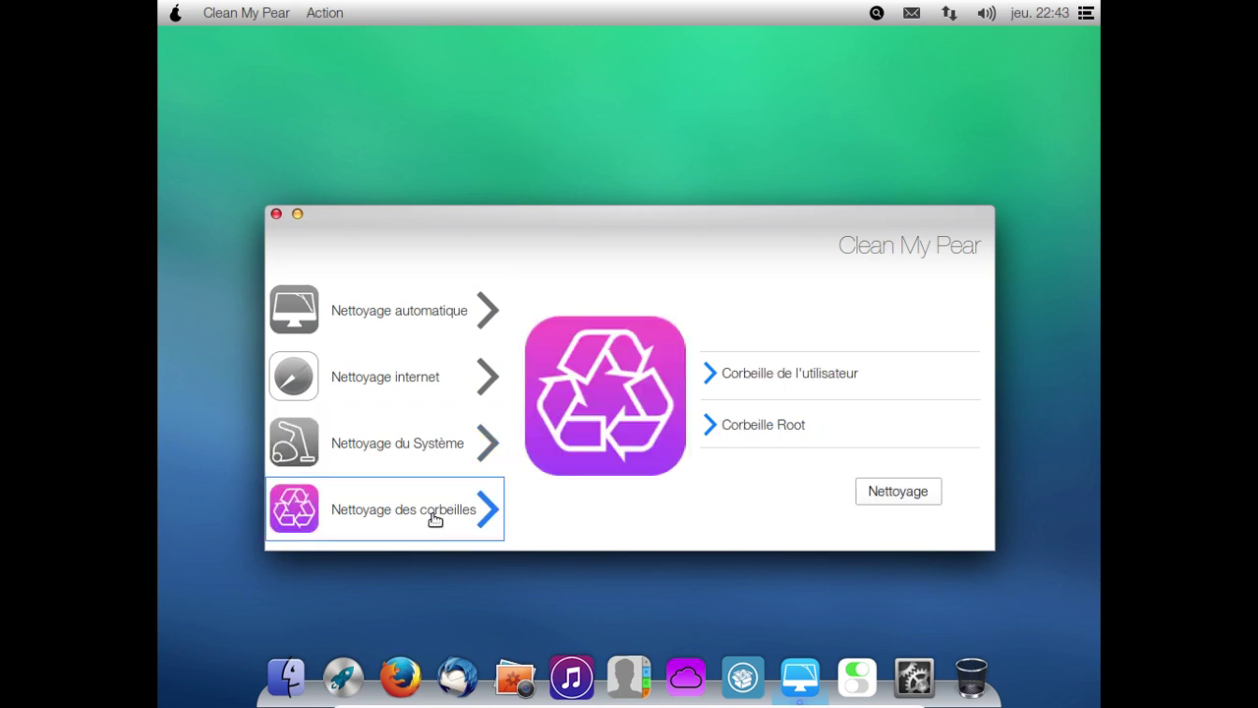
click(280, 216)
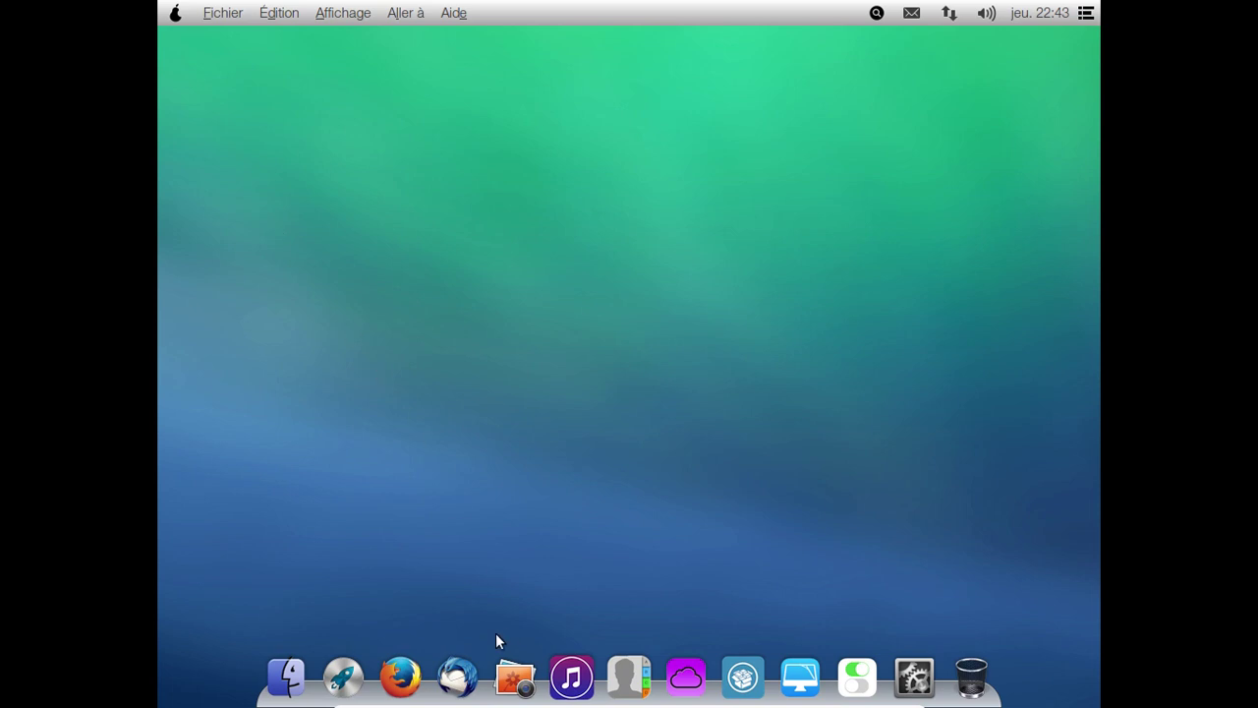
Open and close the Musique player, and try to launch Pear PPA Manager
click(571, 678)
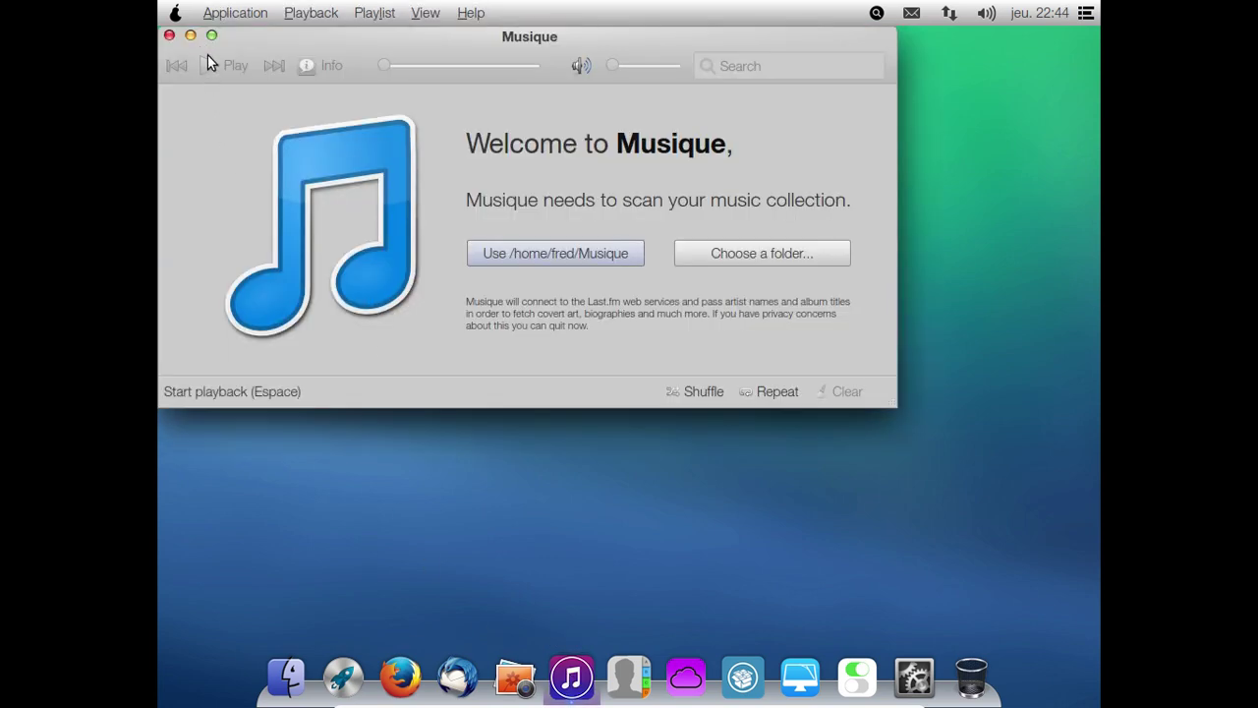
click(169, 35)
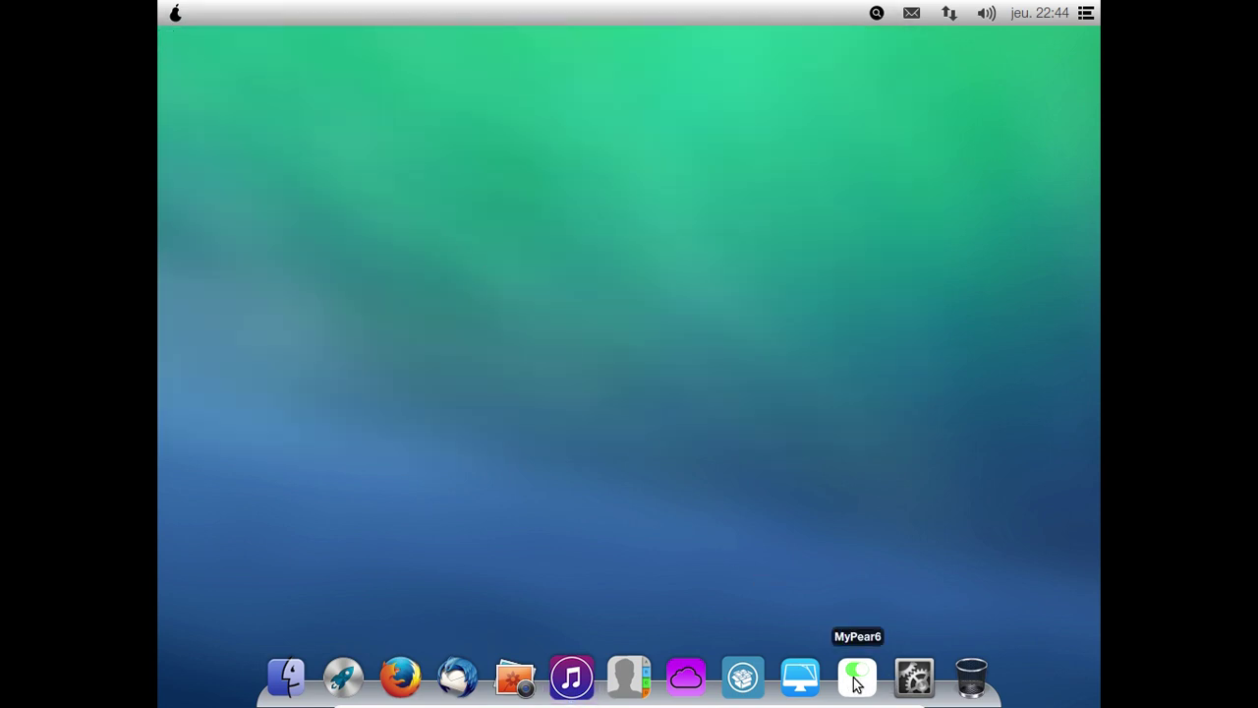
click(743, 678)
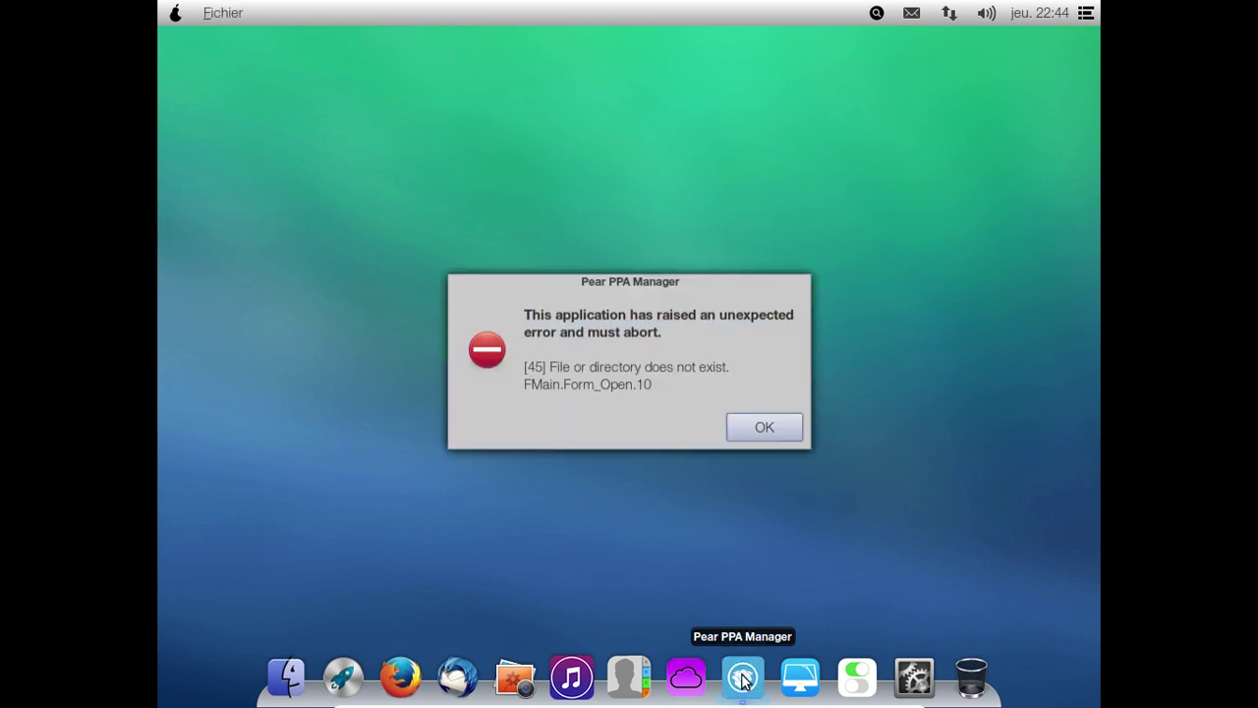
click(752, 431)
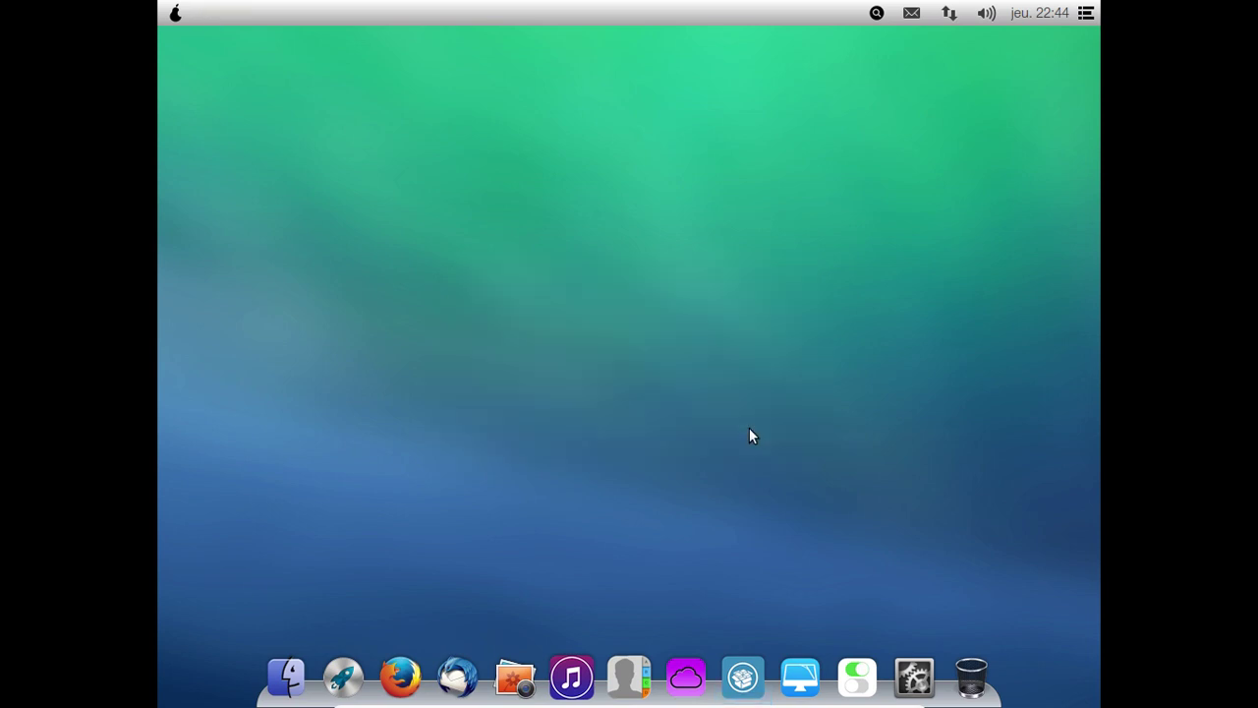
Open the file manager on the home folder, view the About Nautilus information, and close it
click(288, 676)
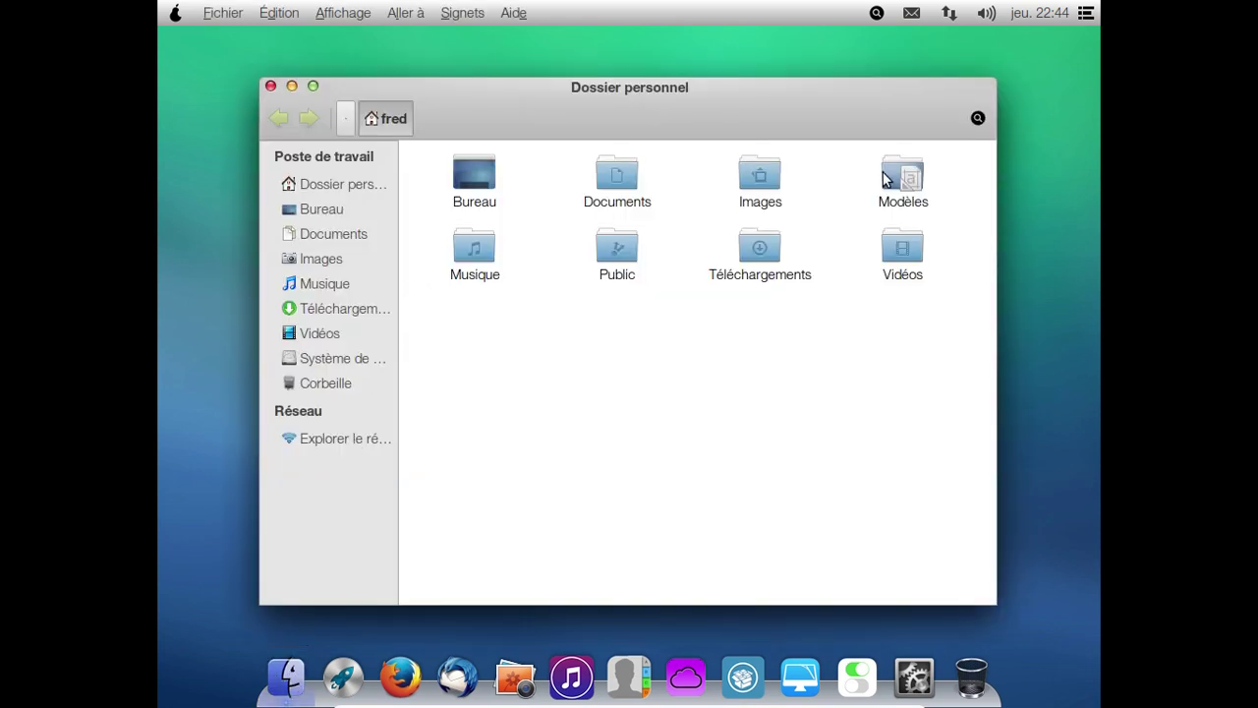
click(225, 14)
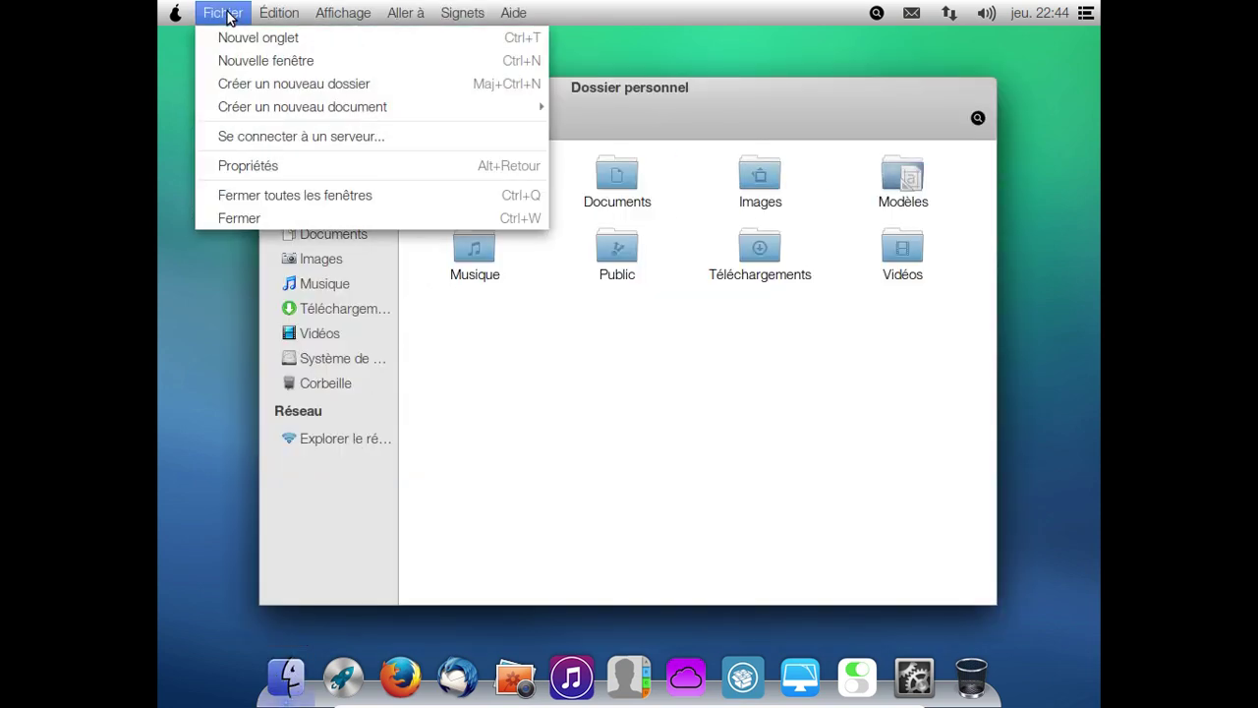
click(514, 12)
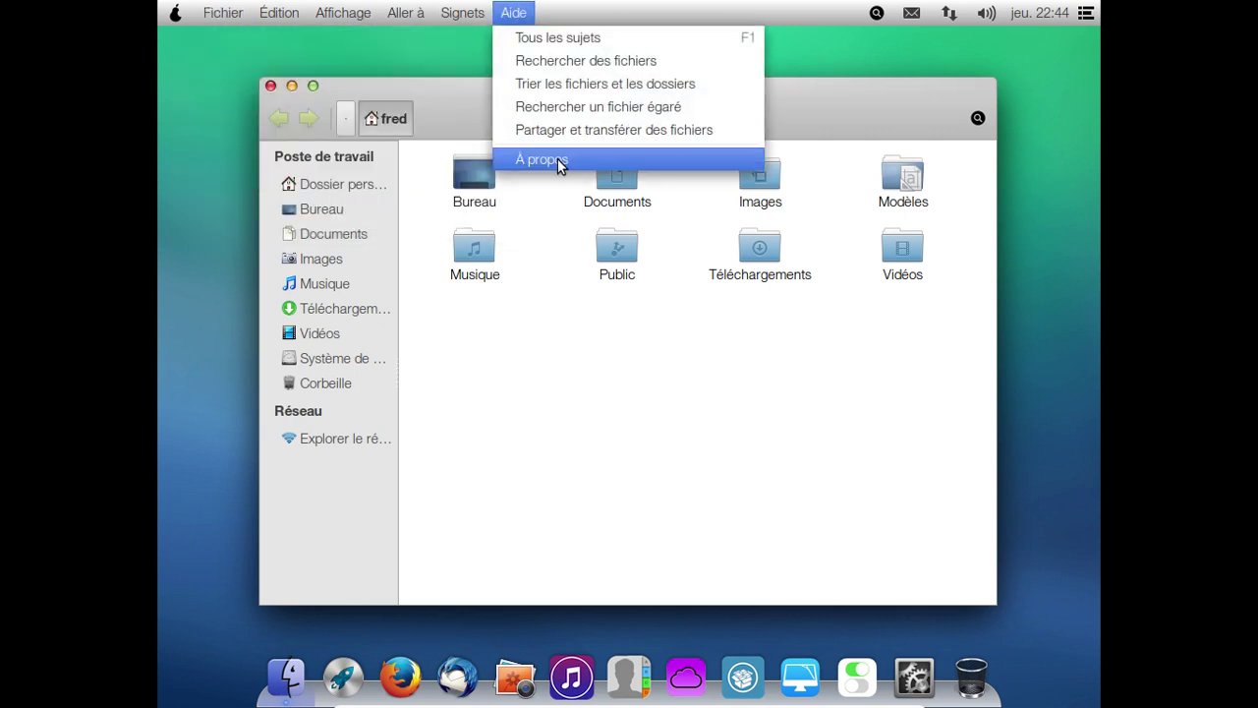
click(559, 162)
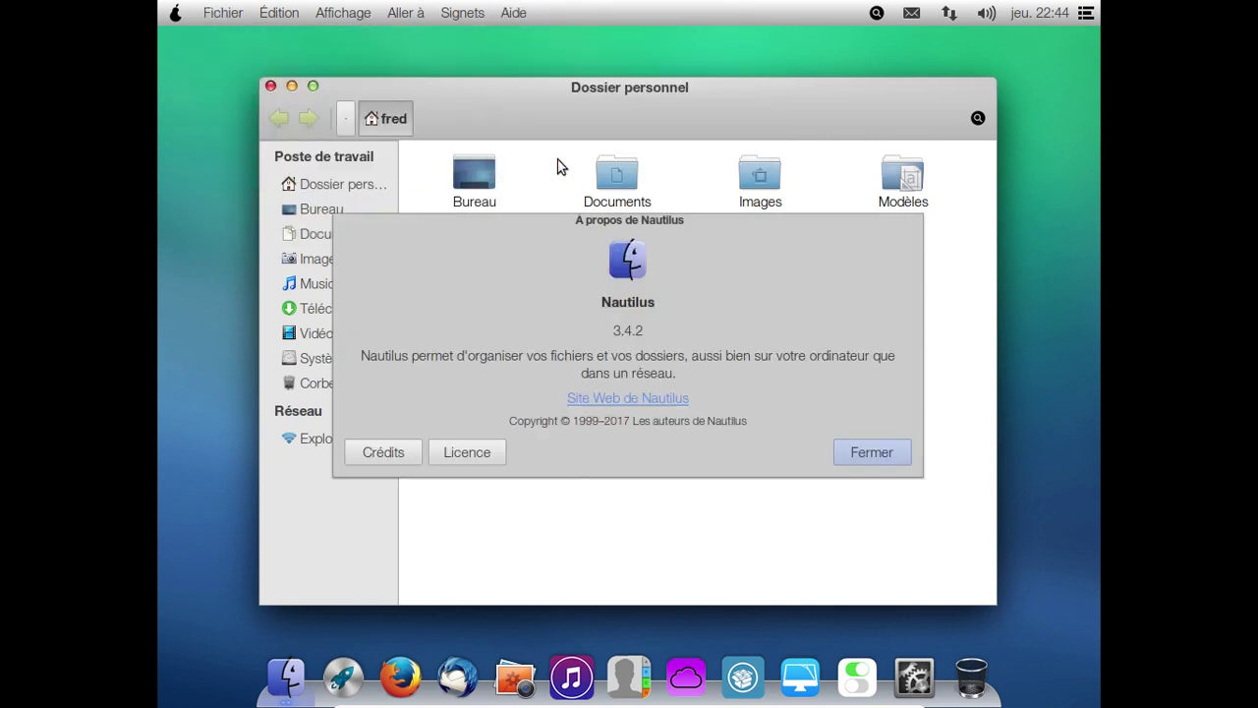
click(902, 456)
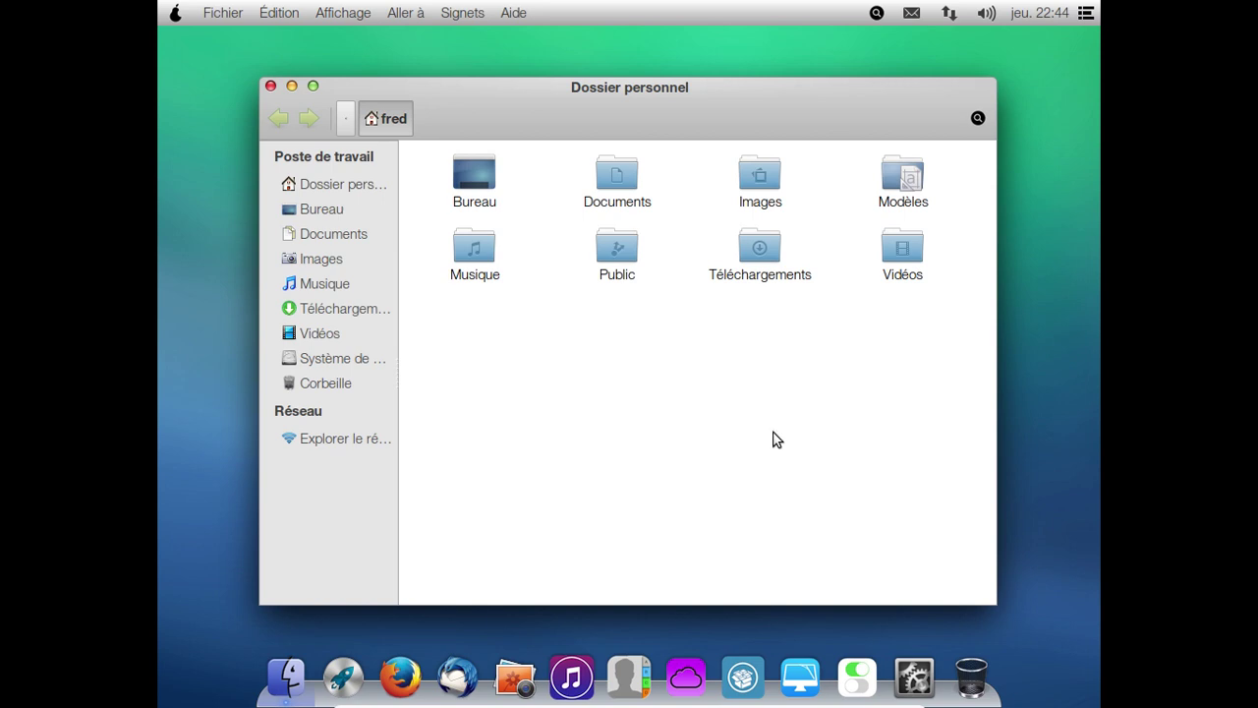
click(271, 86)
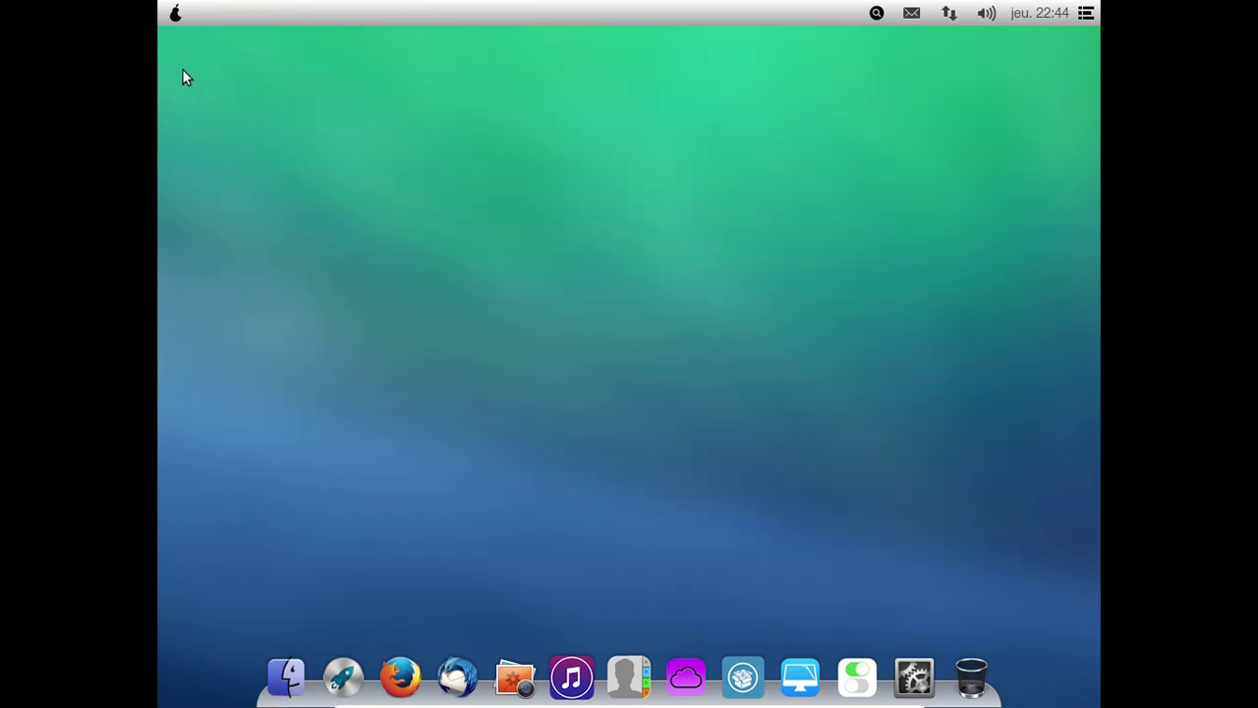
View the computer's system details and the overview of all system settings, and close the settings window
click(176, 14)
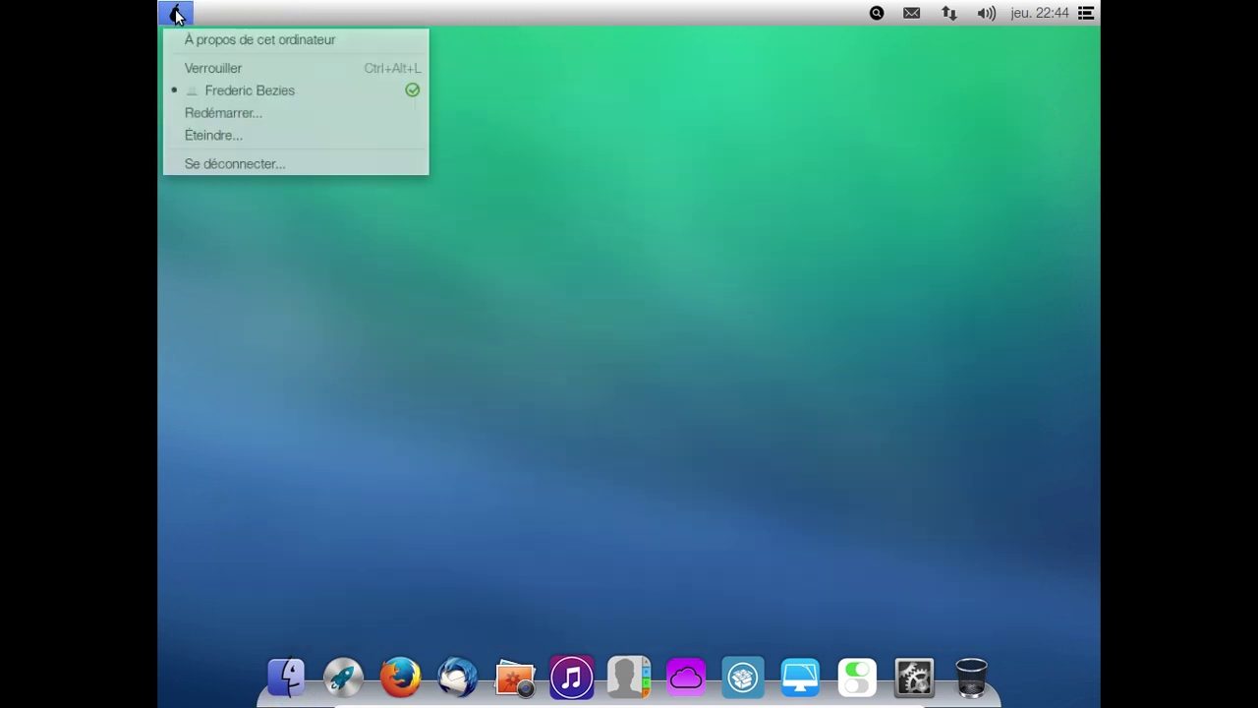
click(224, 41)
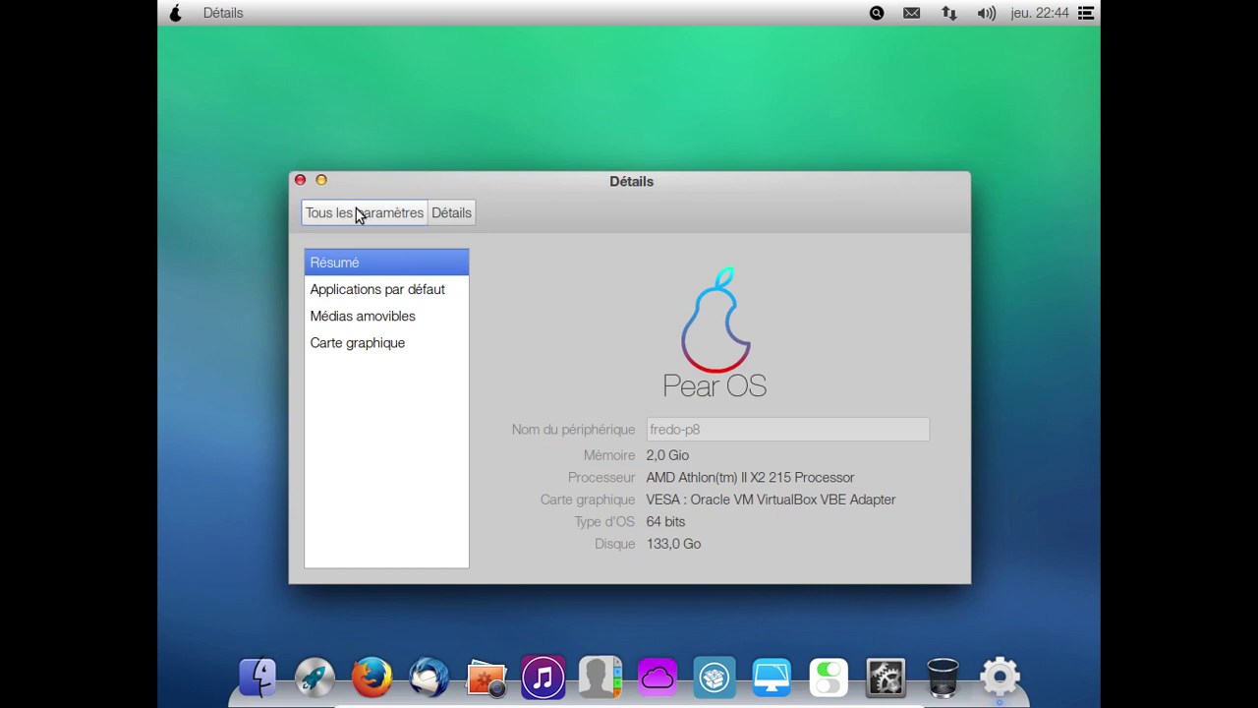
click(357, 209)
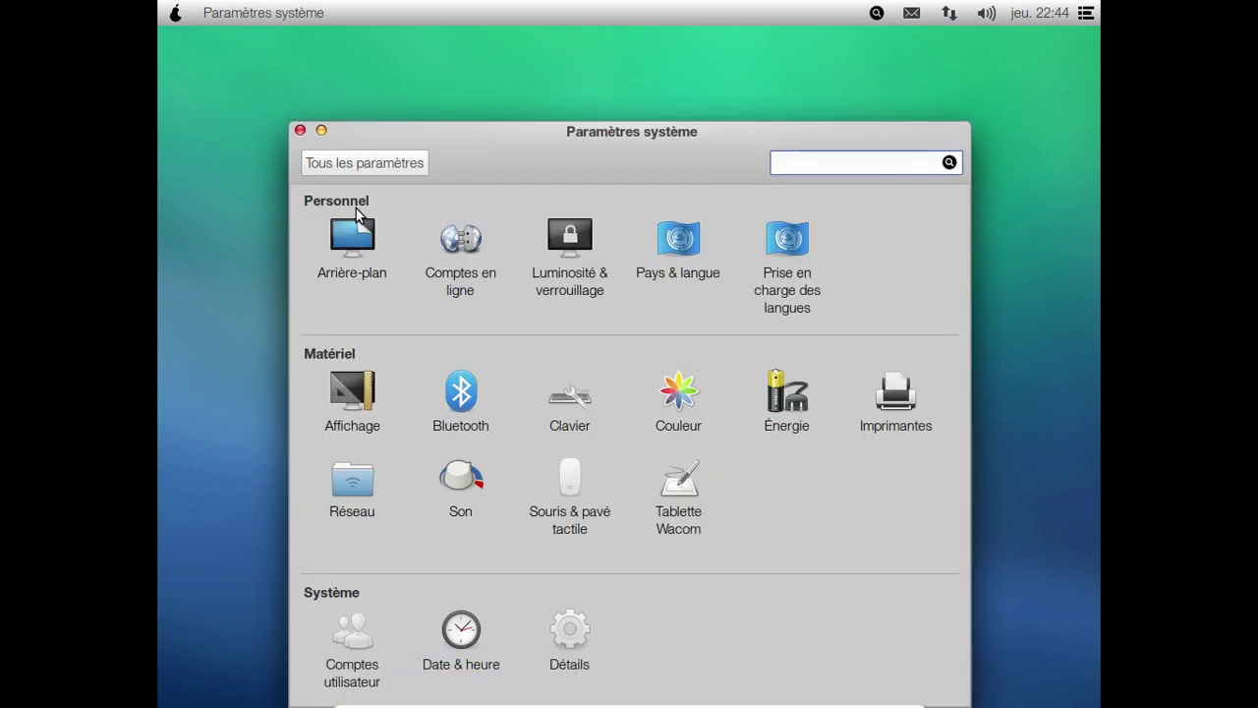
drag(500, 132, 463, 69)
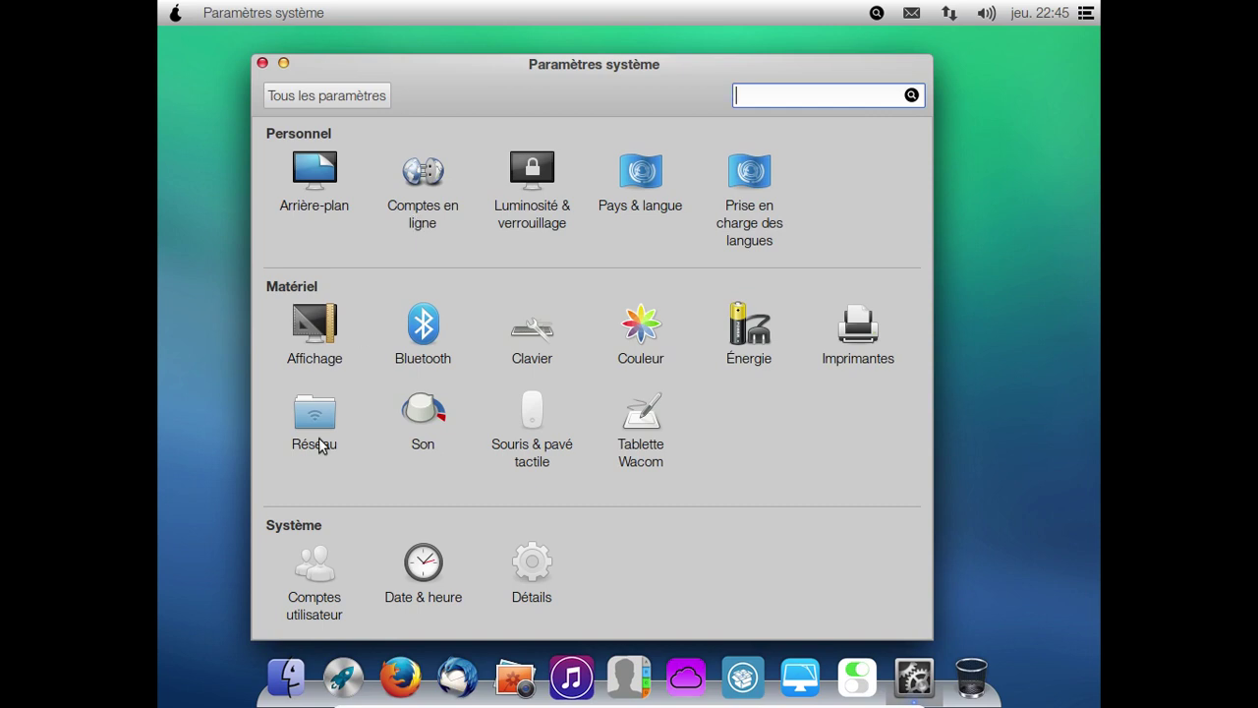
click(350, 96)
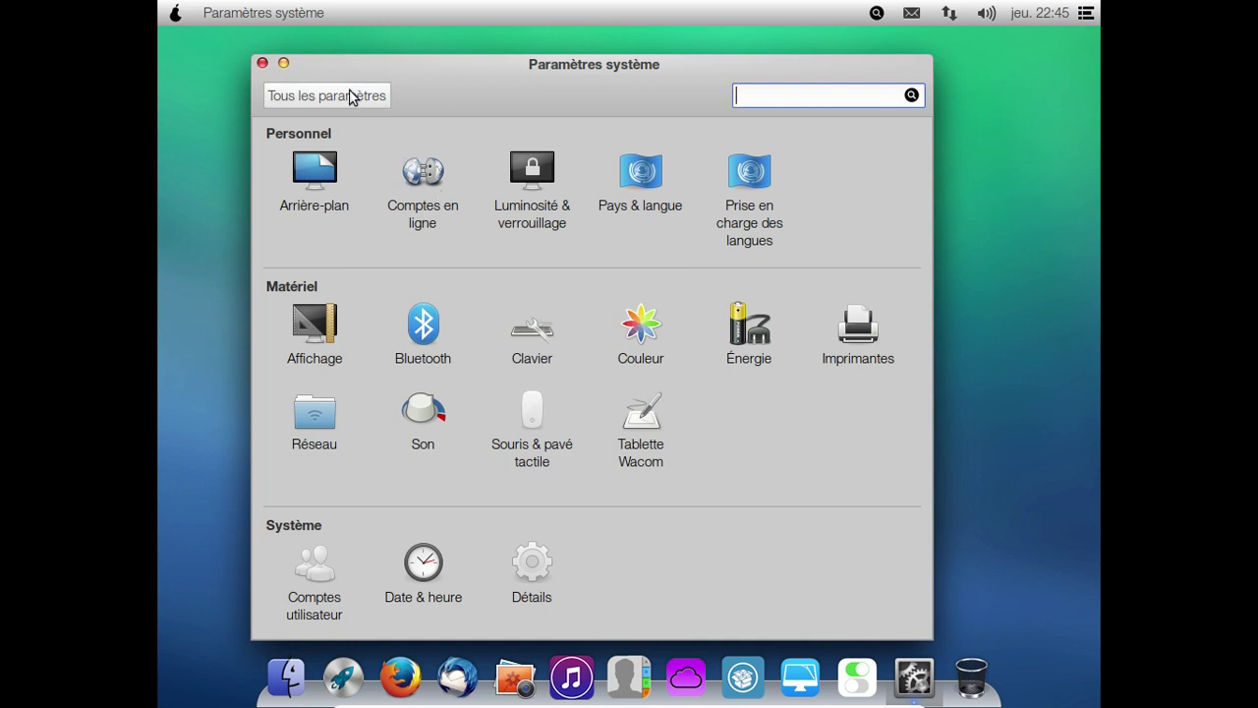
click(262, 63)
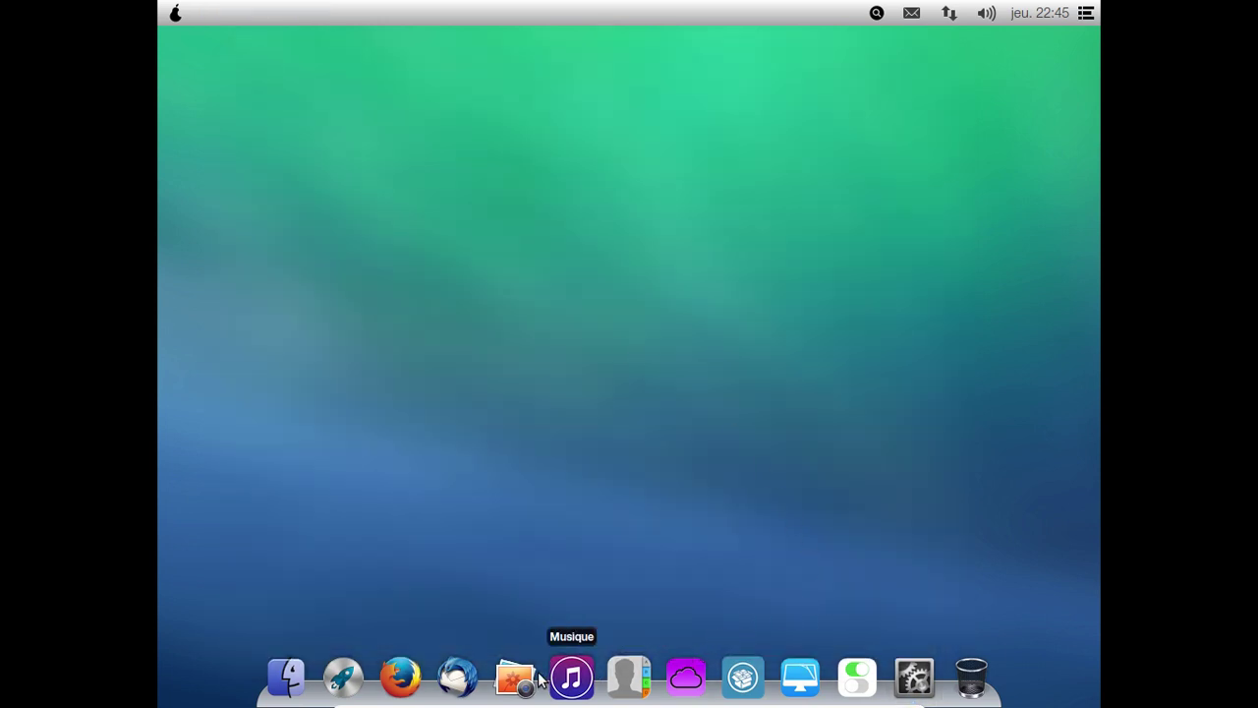
Launch Firefox in a reduced window and look through the PearLinux.fr home page
click(410, 678)
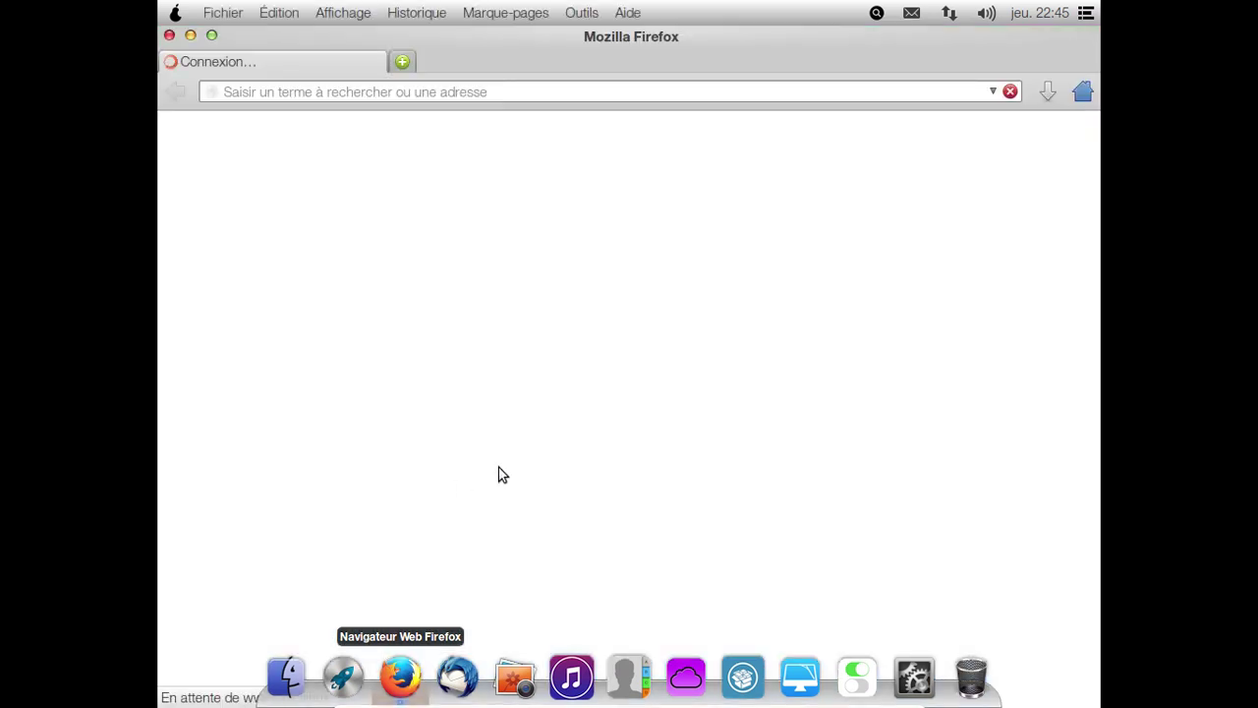
double_click(674, 41)
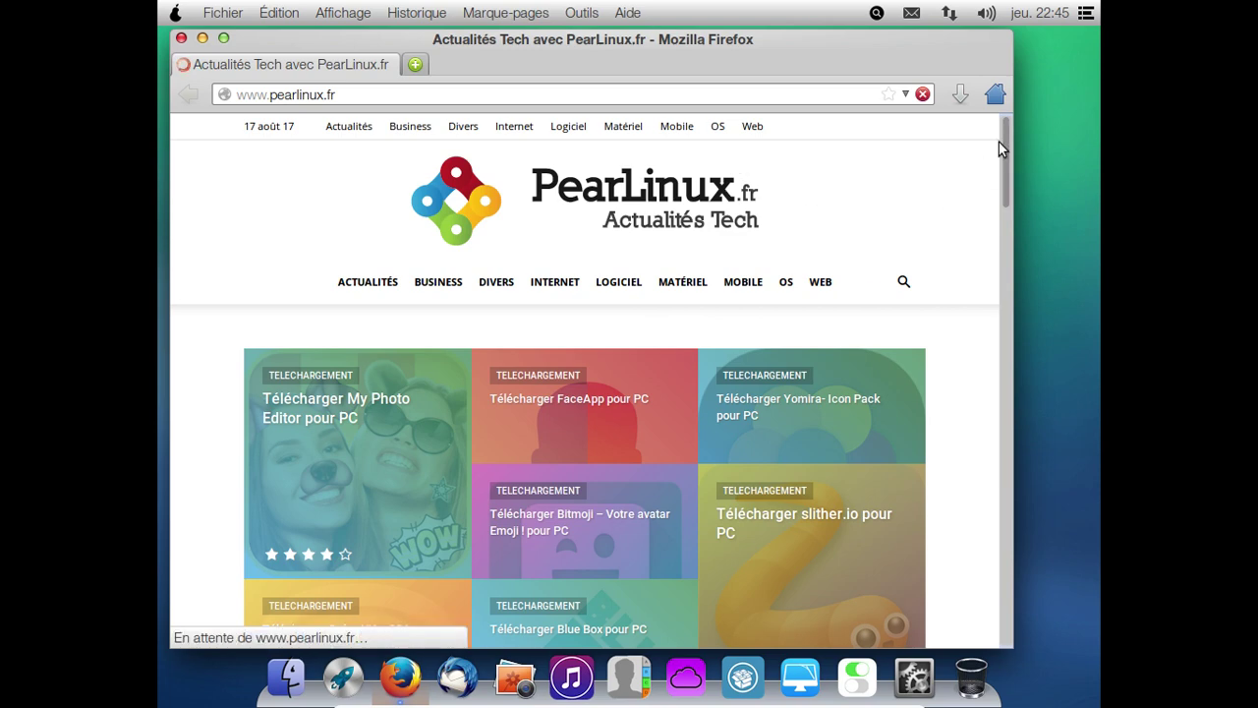
click(1005, 438)
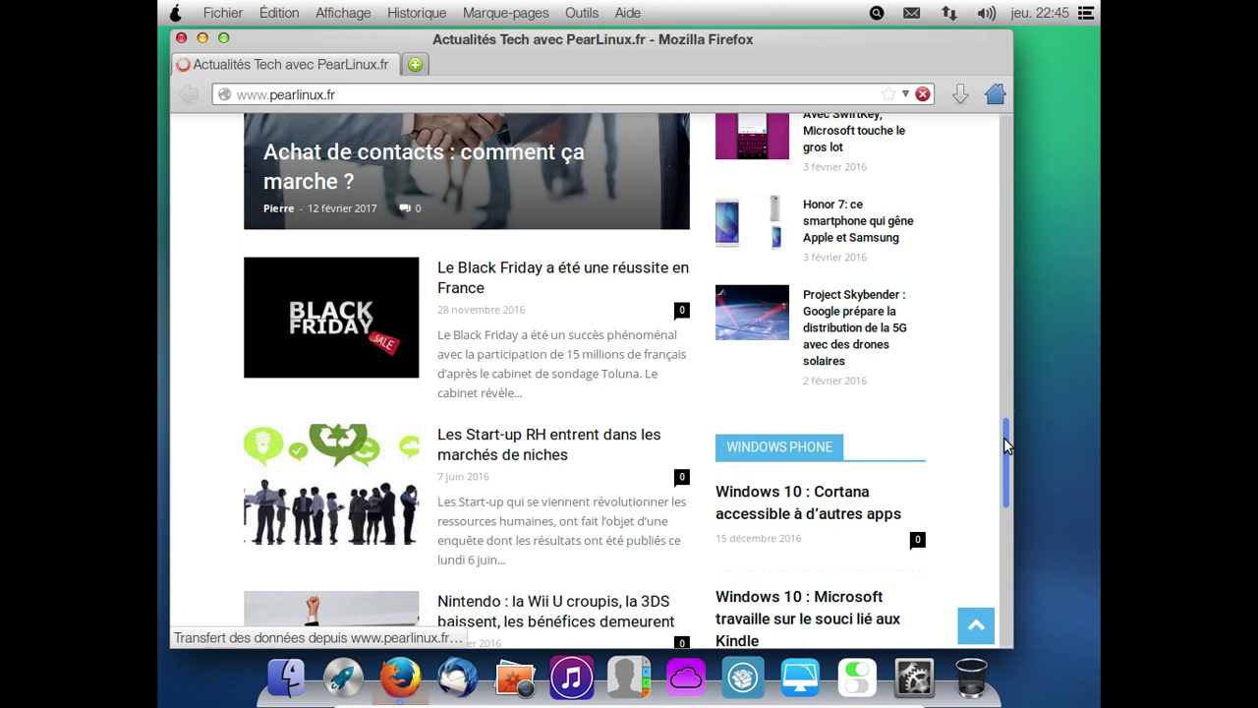
drag(1004, 438, 1007, 152)
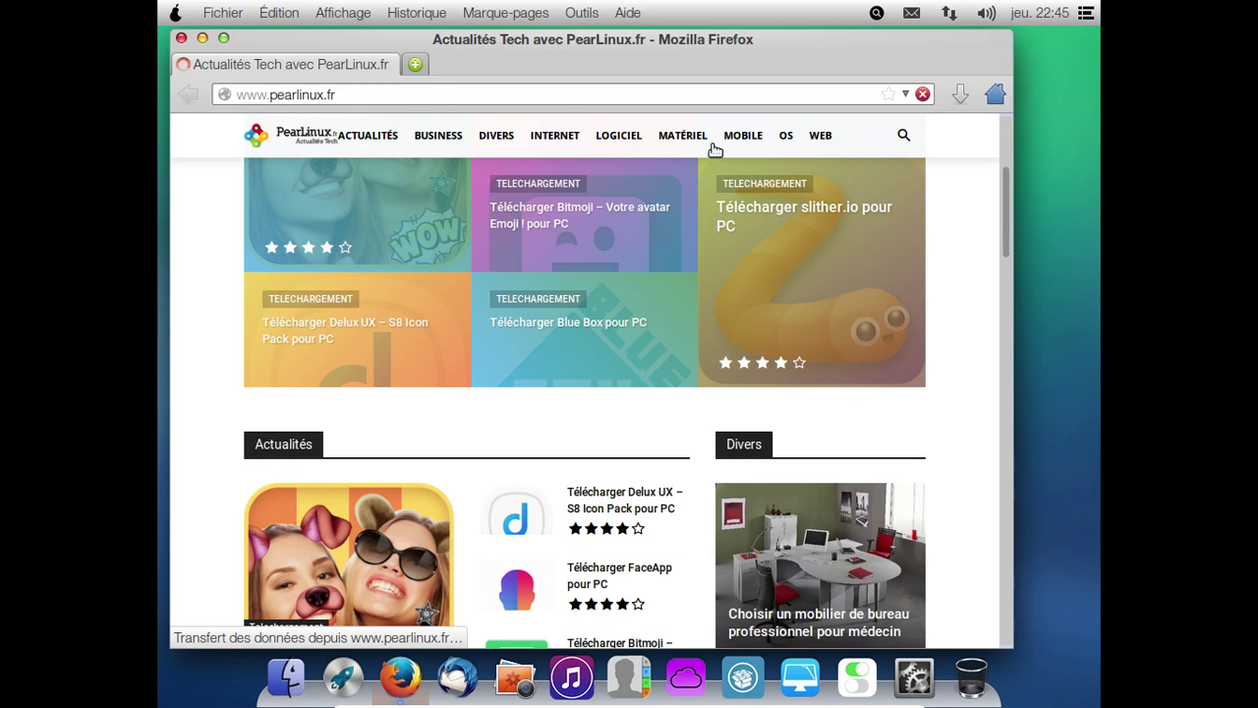
Check the version information in About Firefox and quit the browser
click(627, 13)
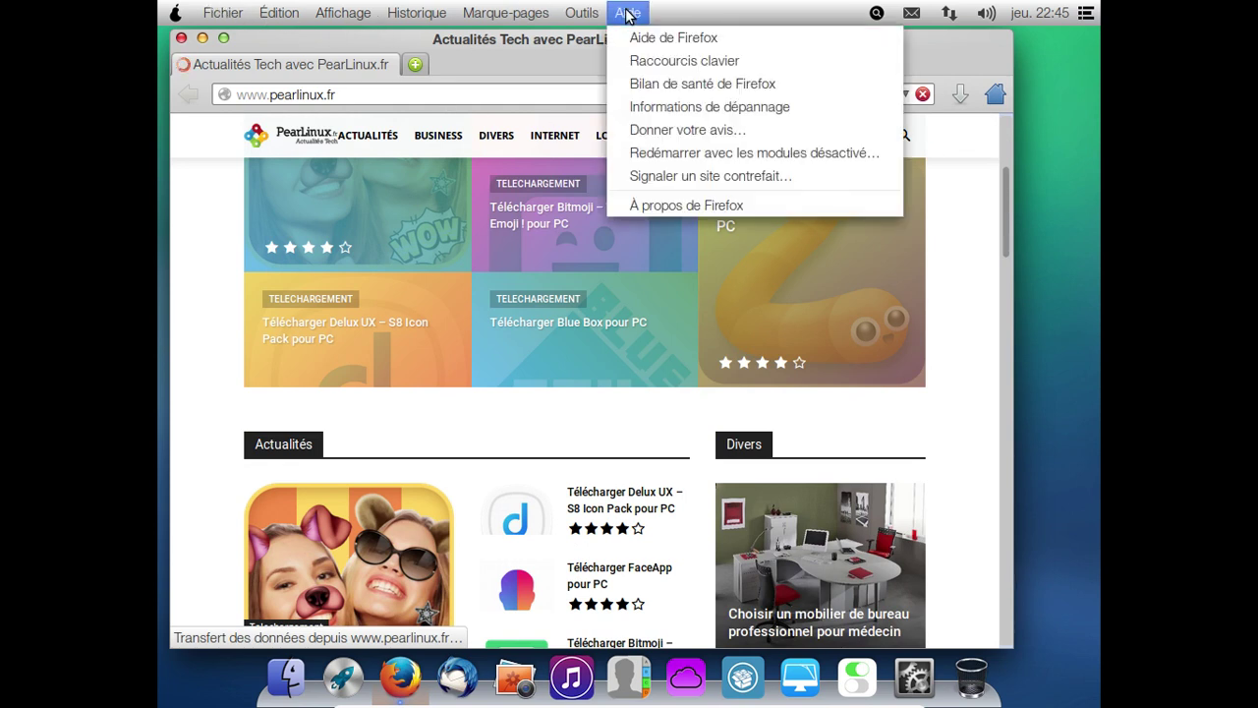
click(693, 206)
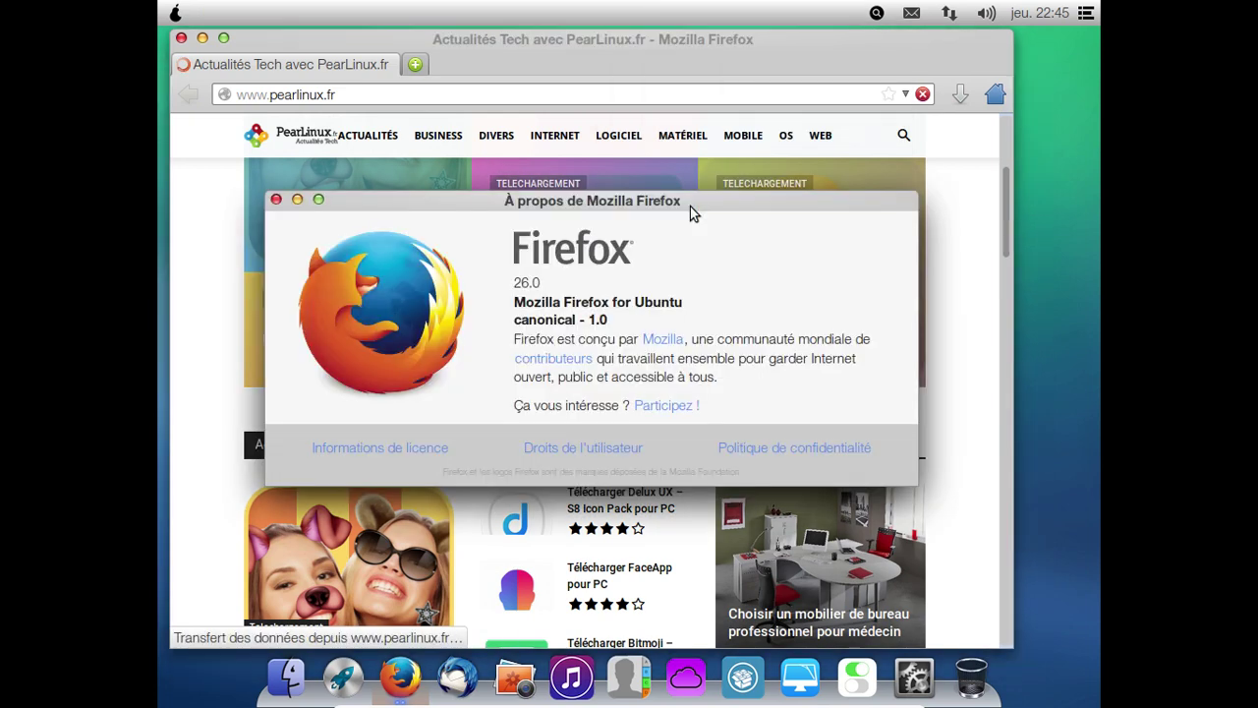
click(277, 200)
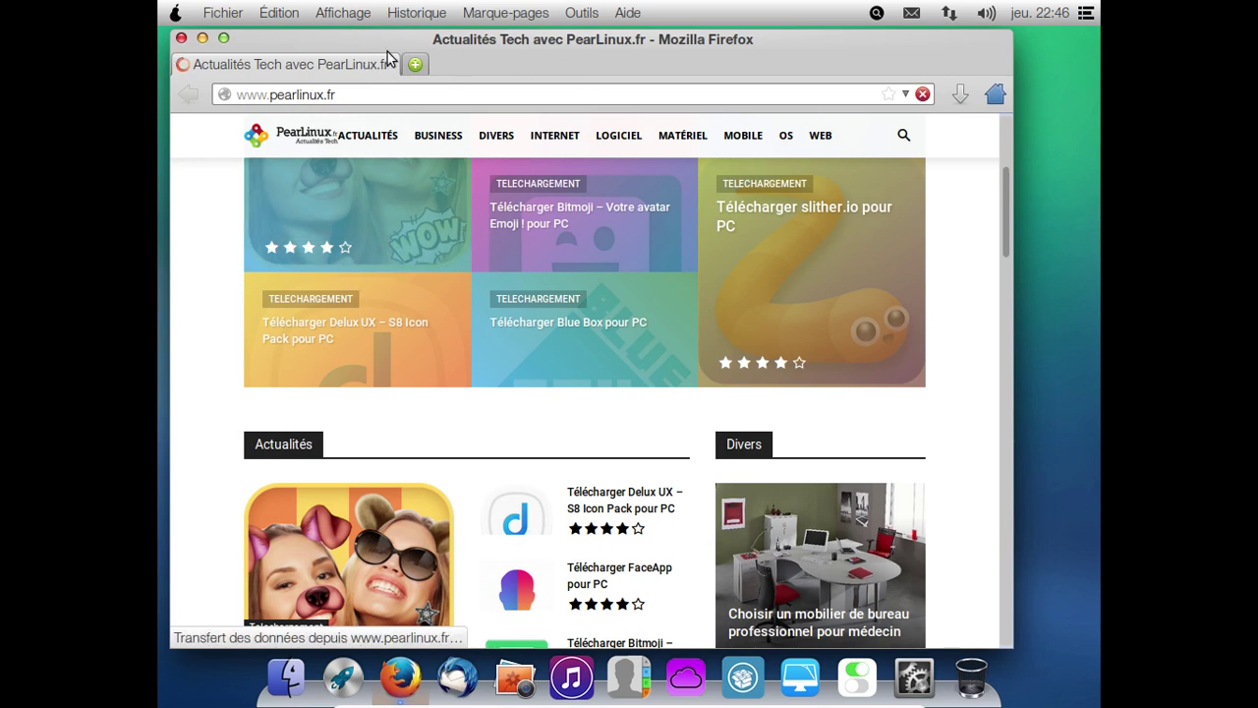
click(224, 13)
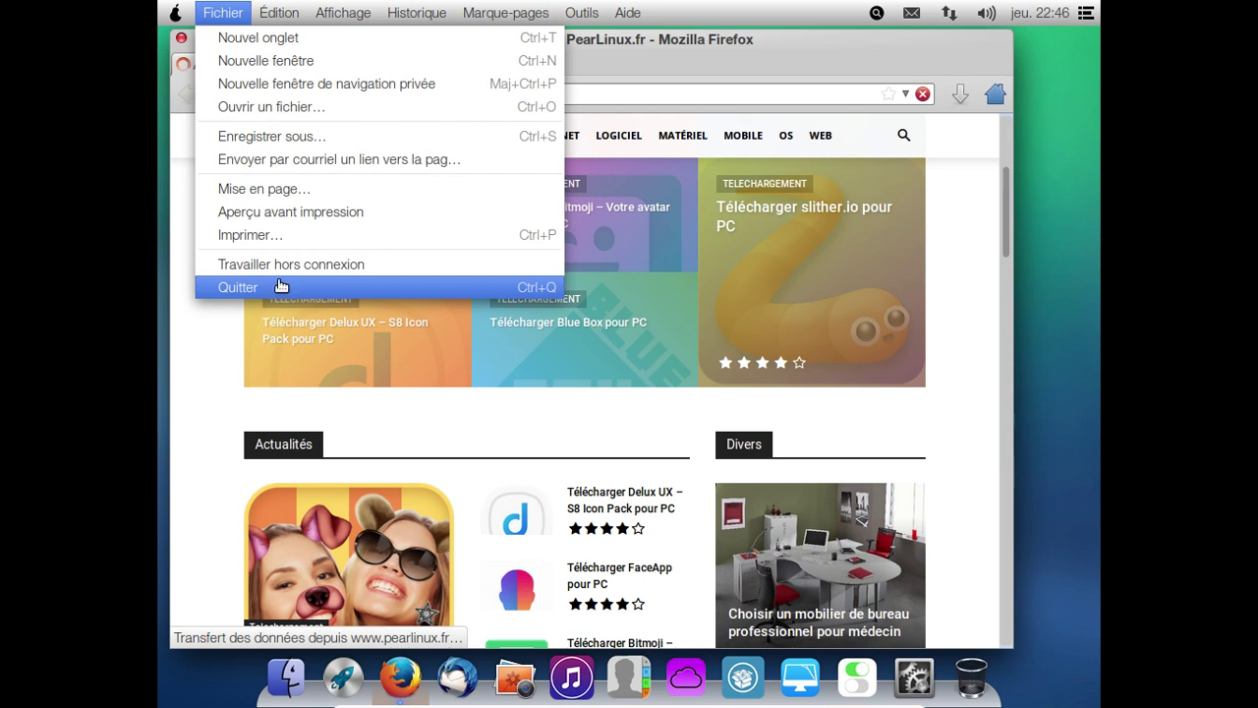
click(278, 285)
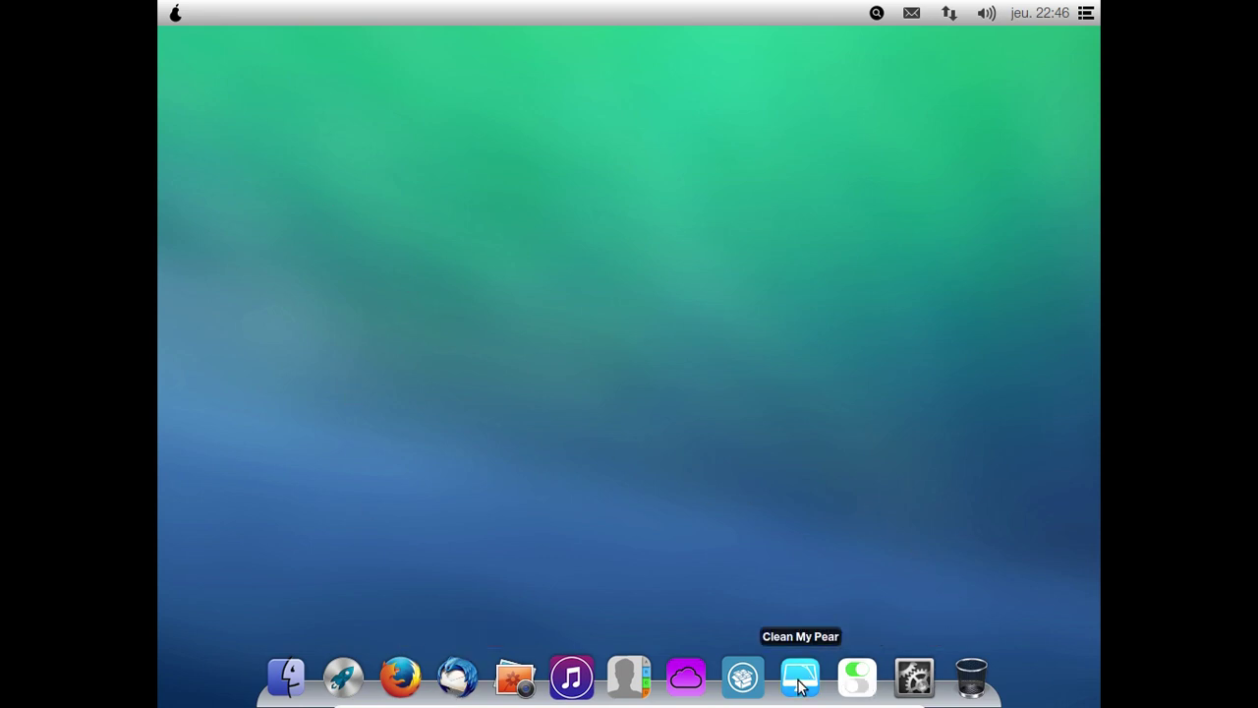
Open Pear Cloud, follow its link to learn more about the service, and close both the web page and Pear Cloud
click(684, 683)
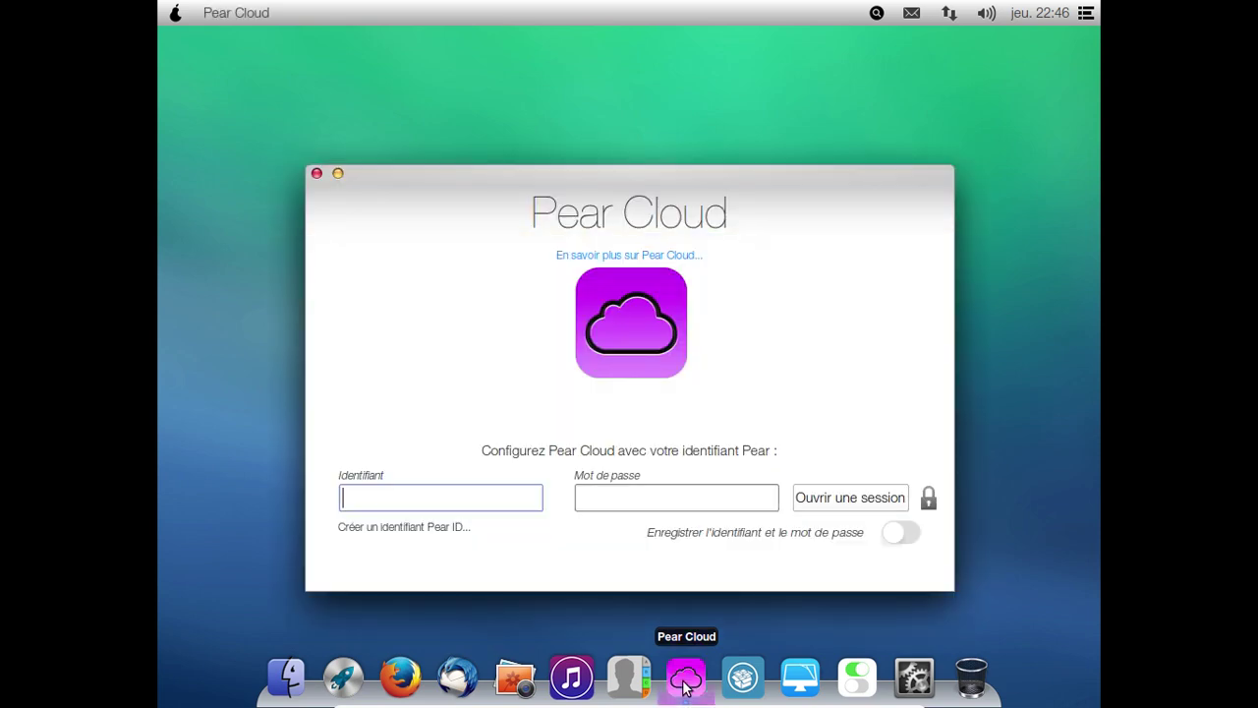
click(629, 256)
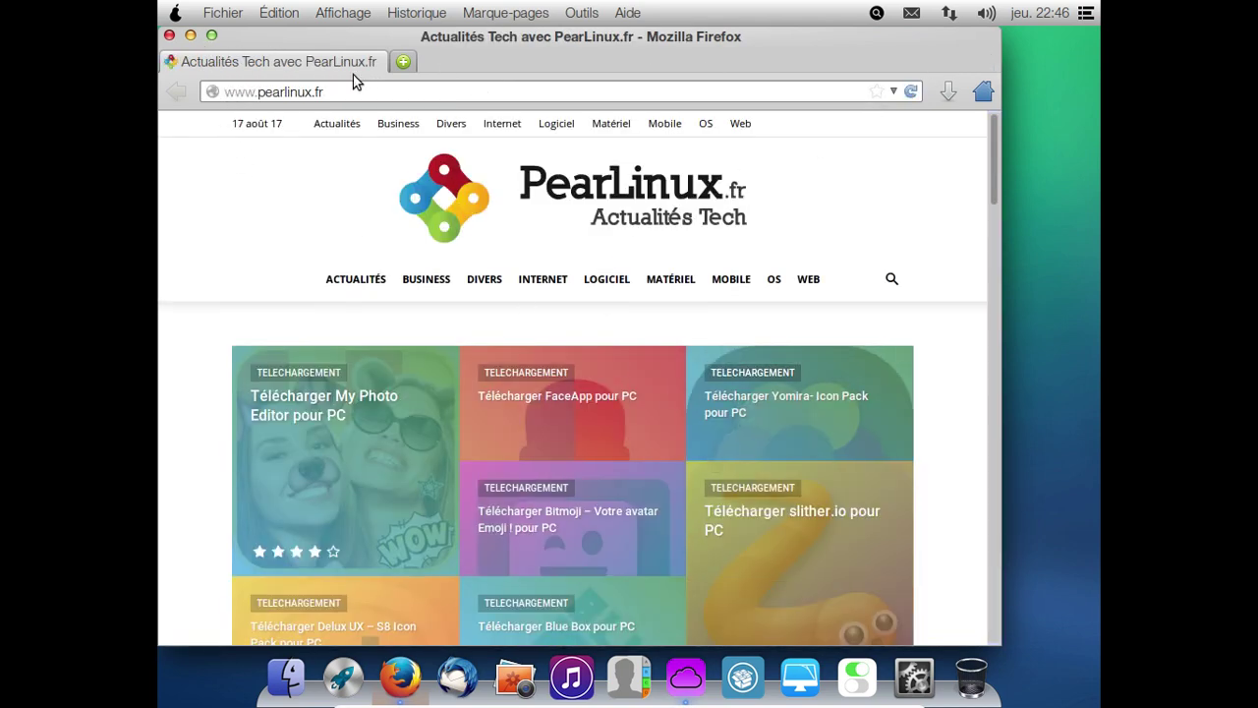
click(168, 35)
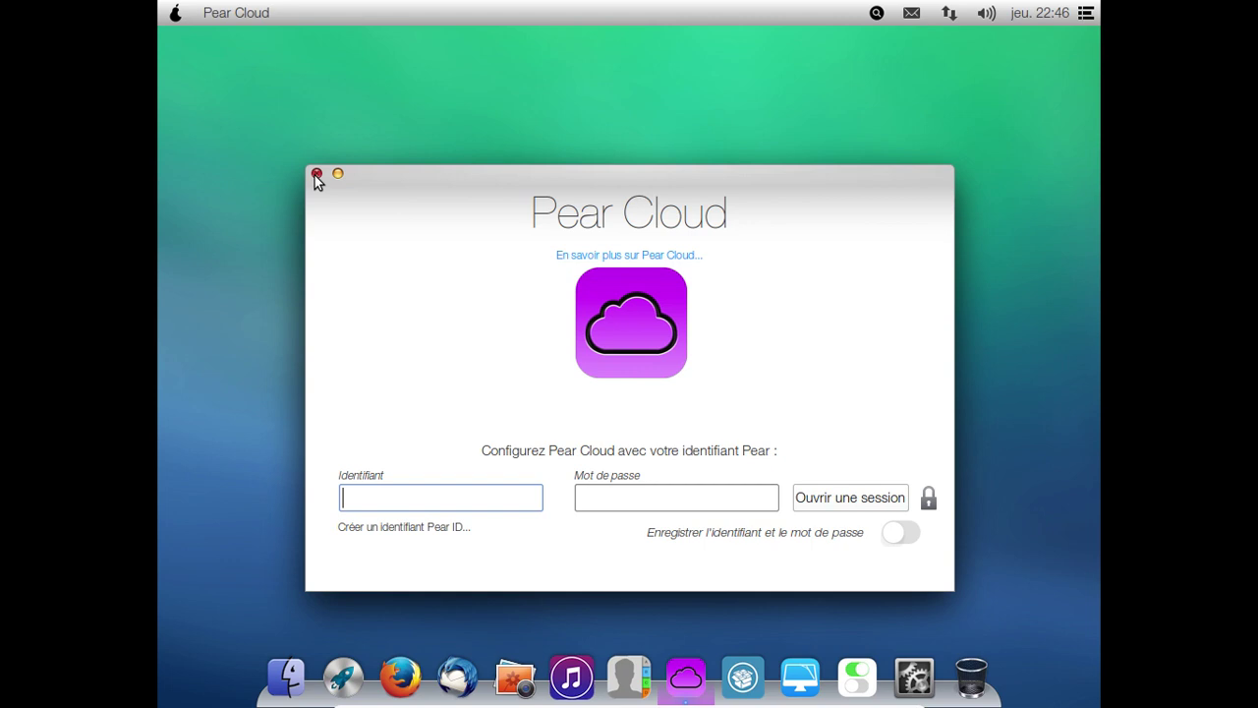
click(316, 174)
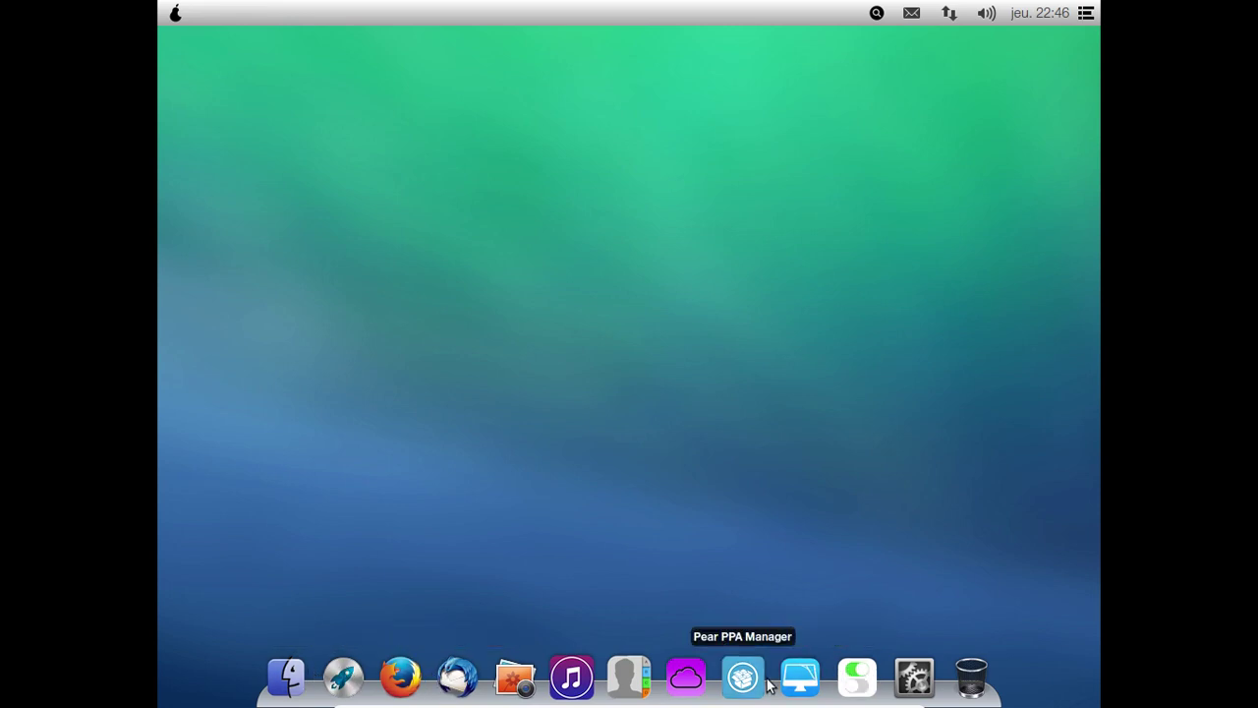
Open the My Pear 6 settings and show the computer, personal folders, mounted volumes and trash icons on the desktop
click(857, 678)
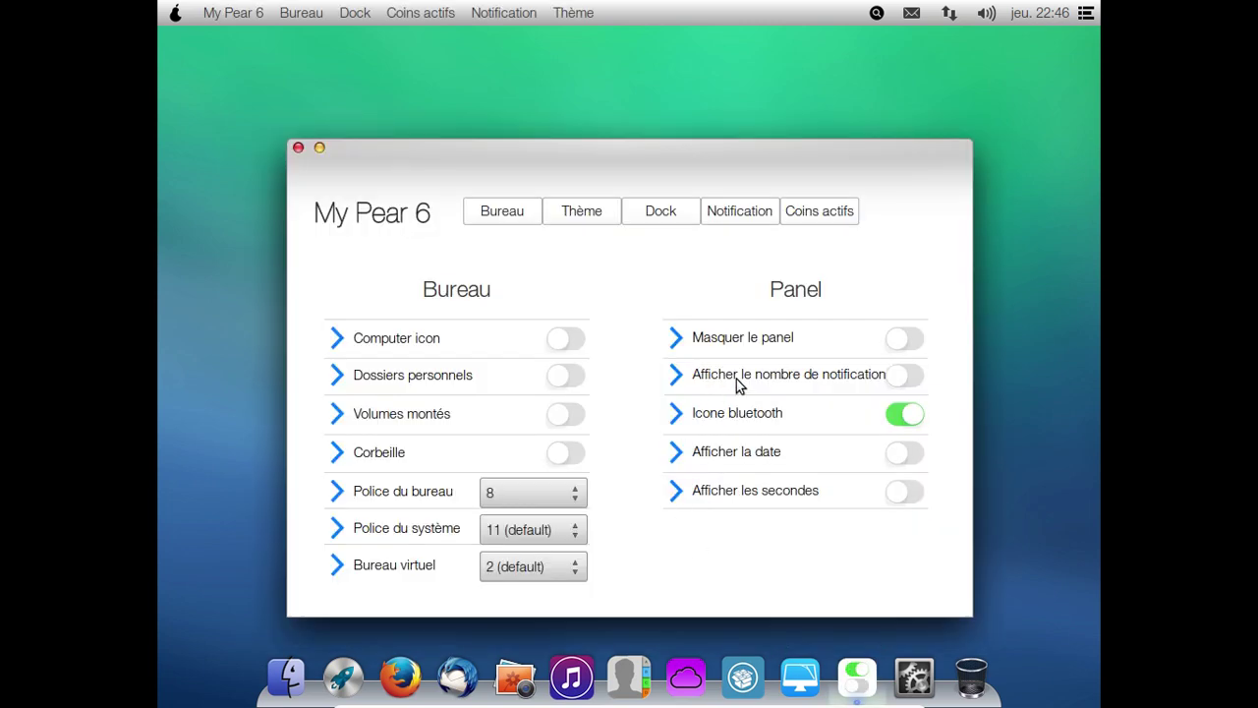
click(567, 339)
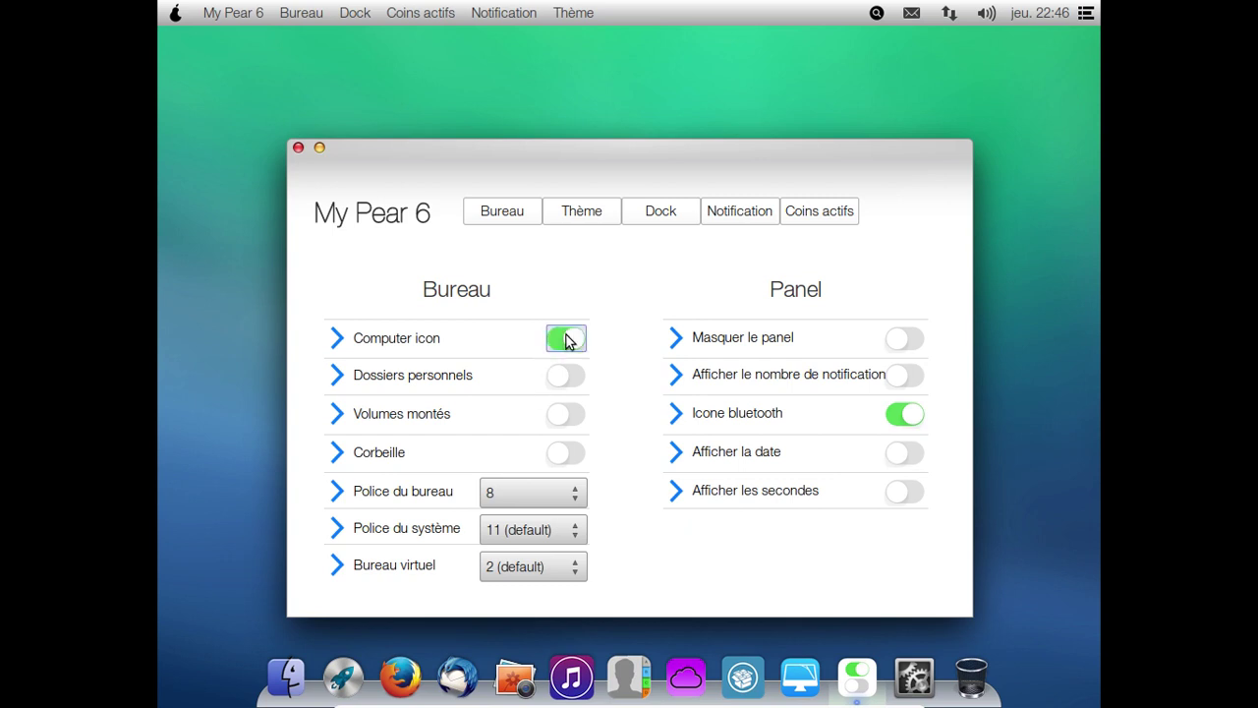
click(568, 383)
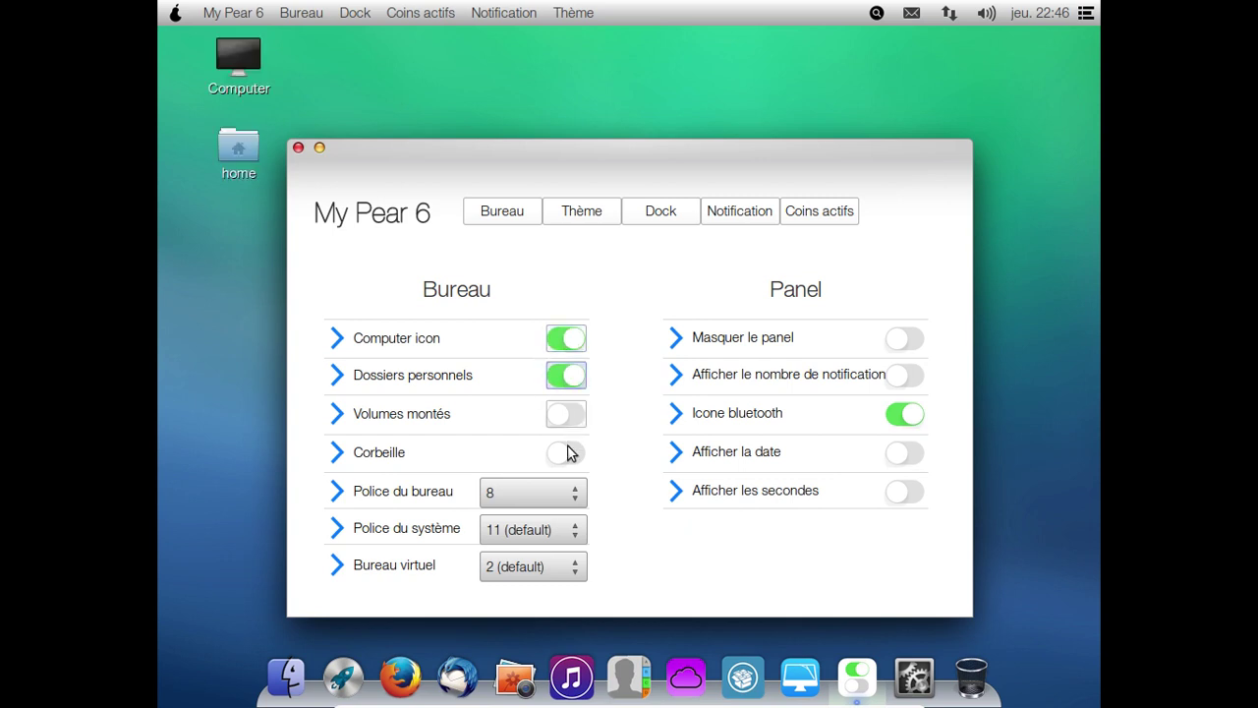
click(567, 452)
click(568, 416)
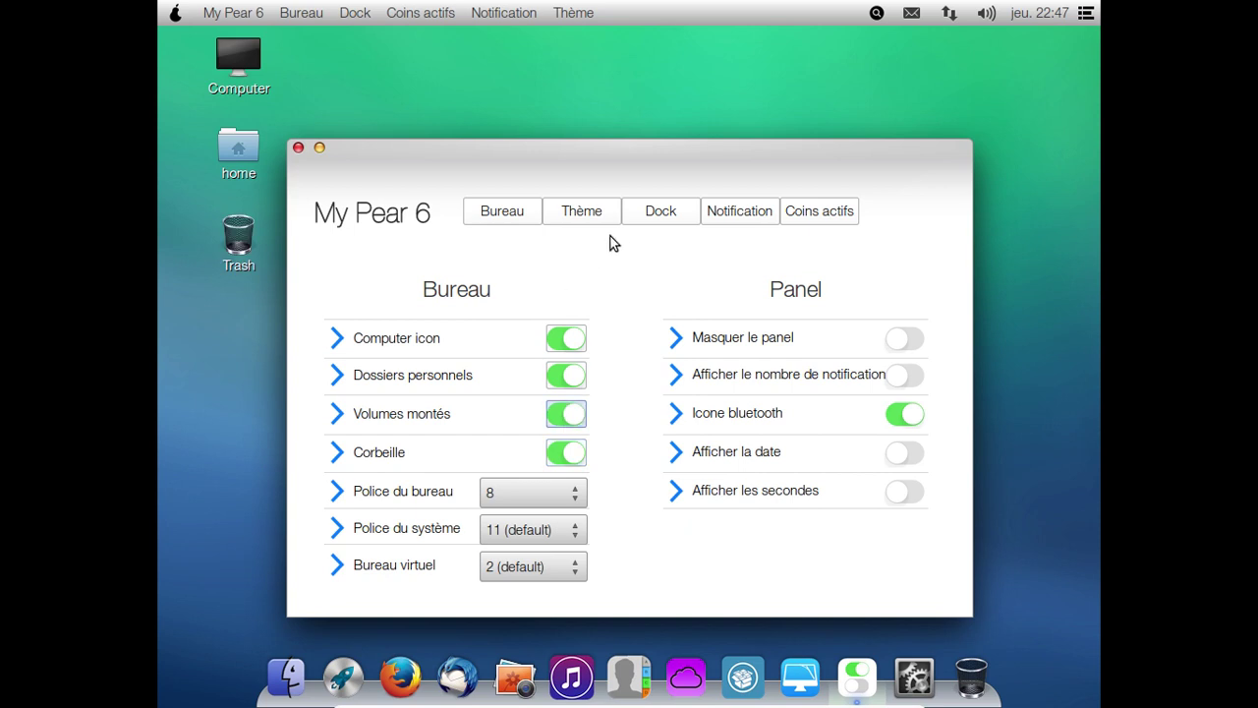
Review the Dock, Notification, Coins actifs, Thème and Bureau pages of My Pear 6, and close its window
click(649, 218)
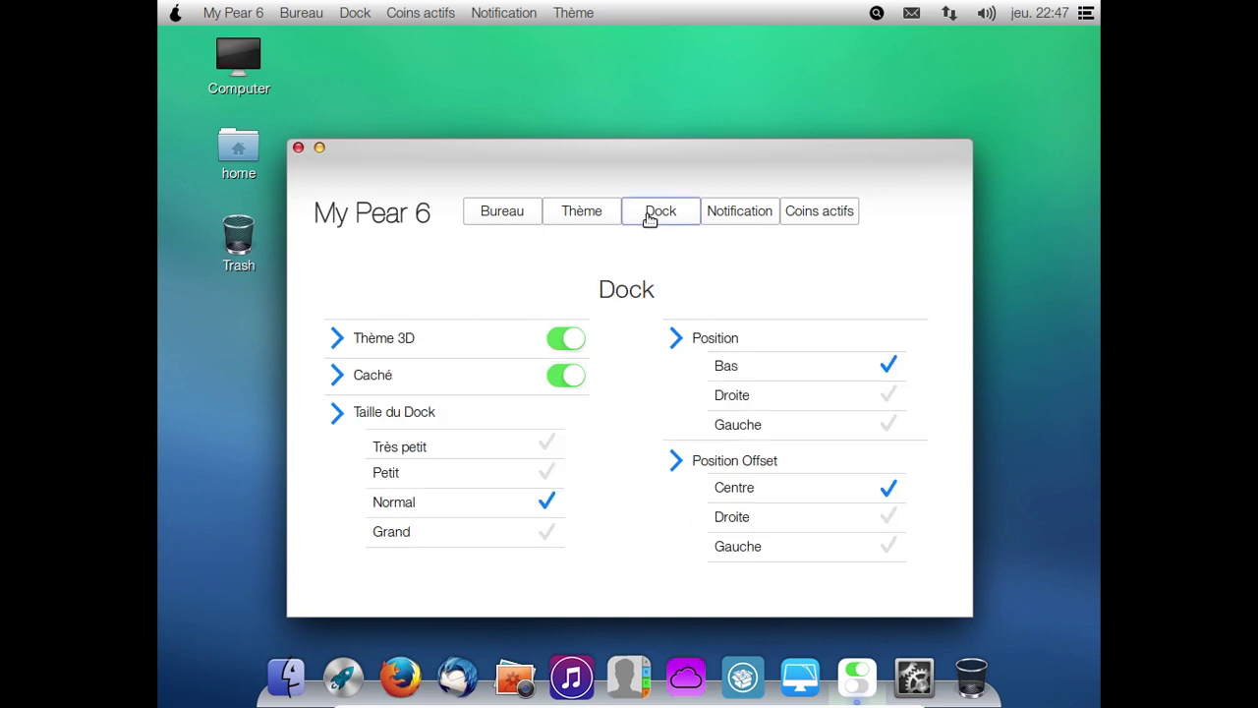
click(713, 212)
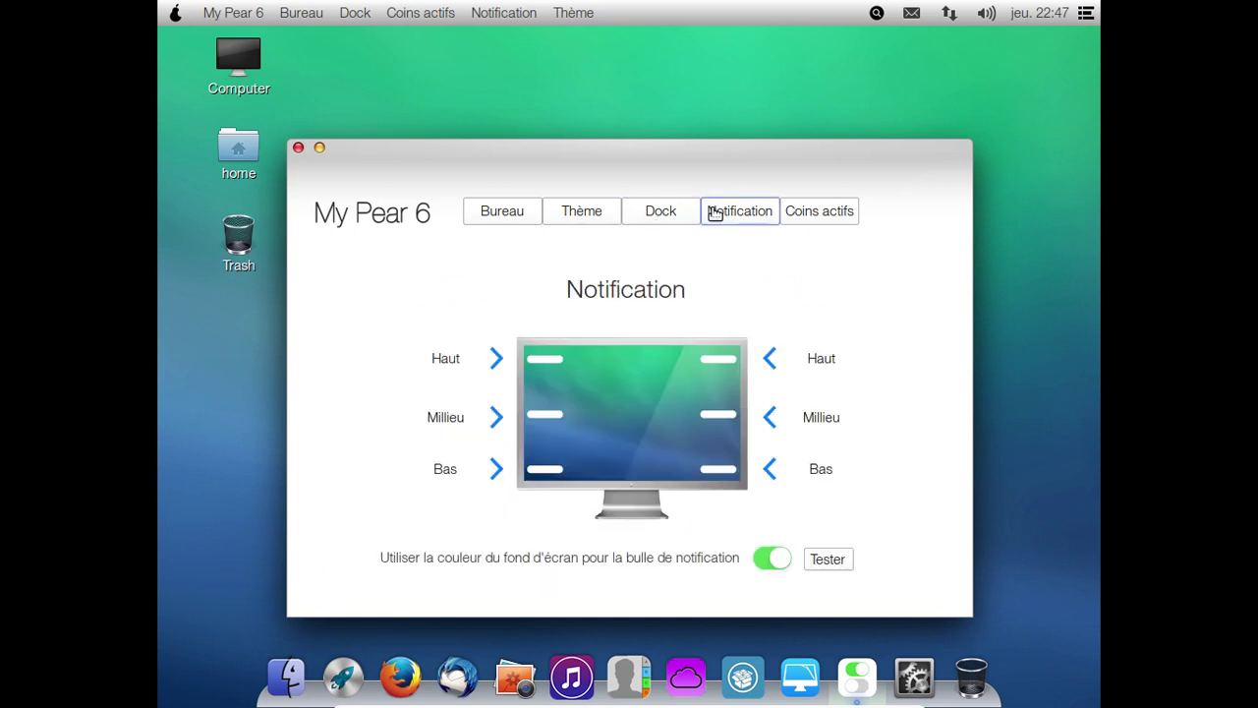
click(812, 218)
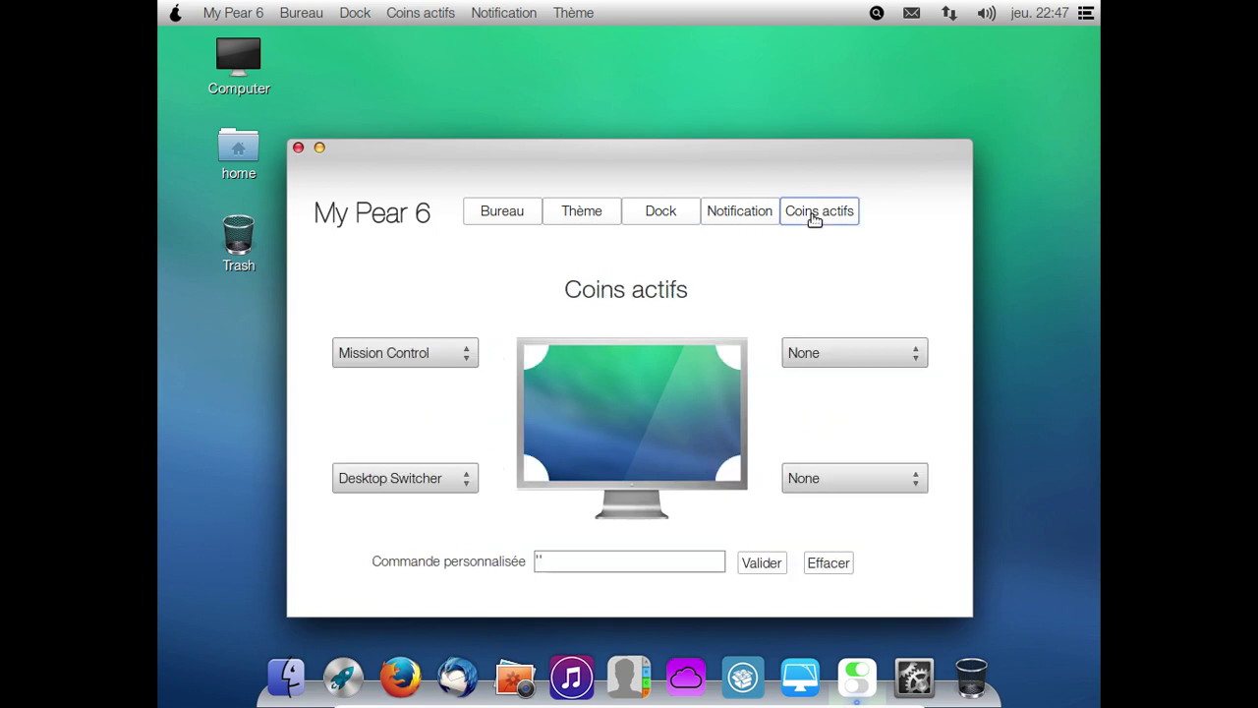
click(584, 216)
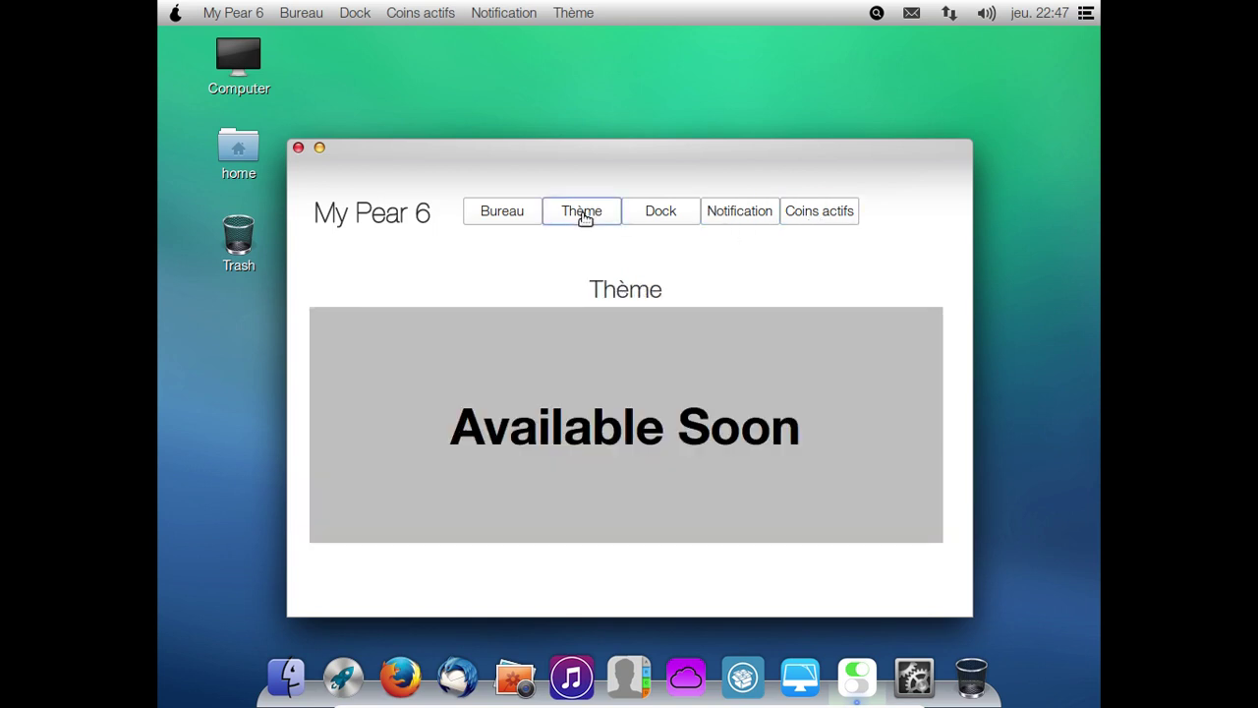
click(516, 219)
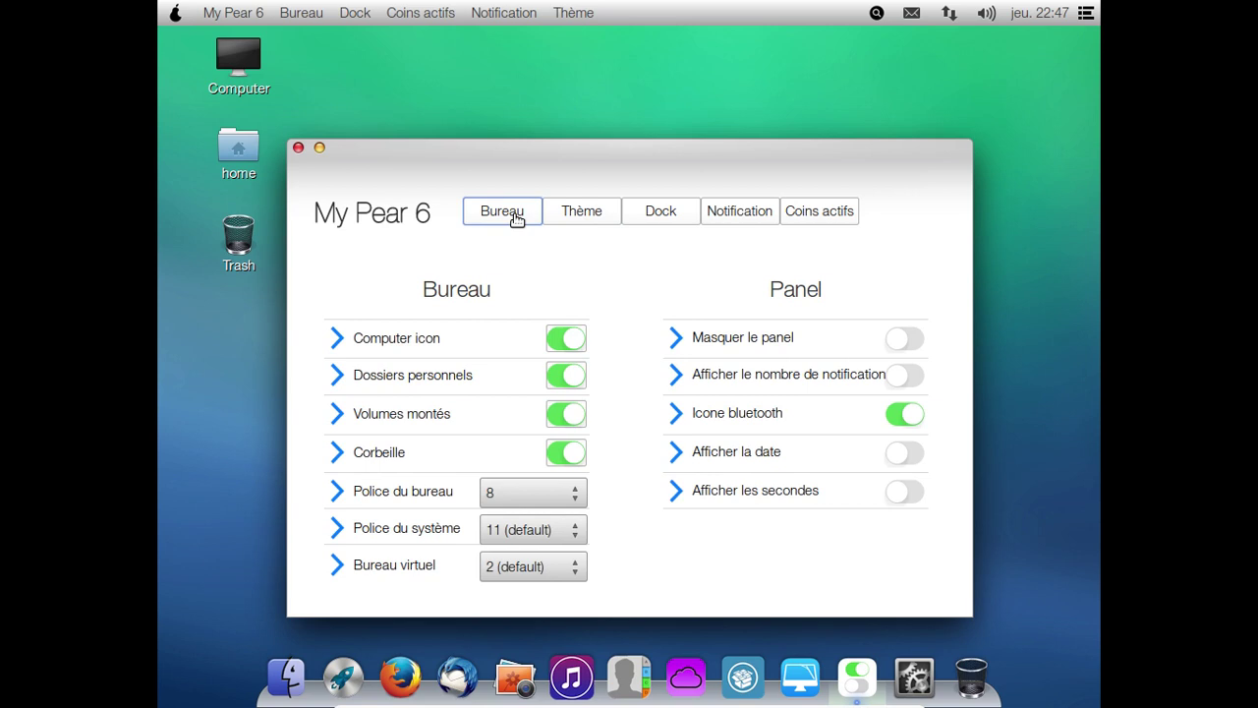
click(298, 149)
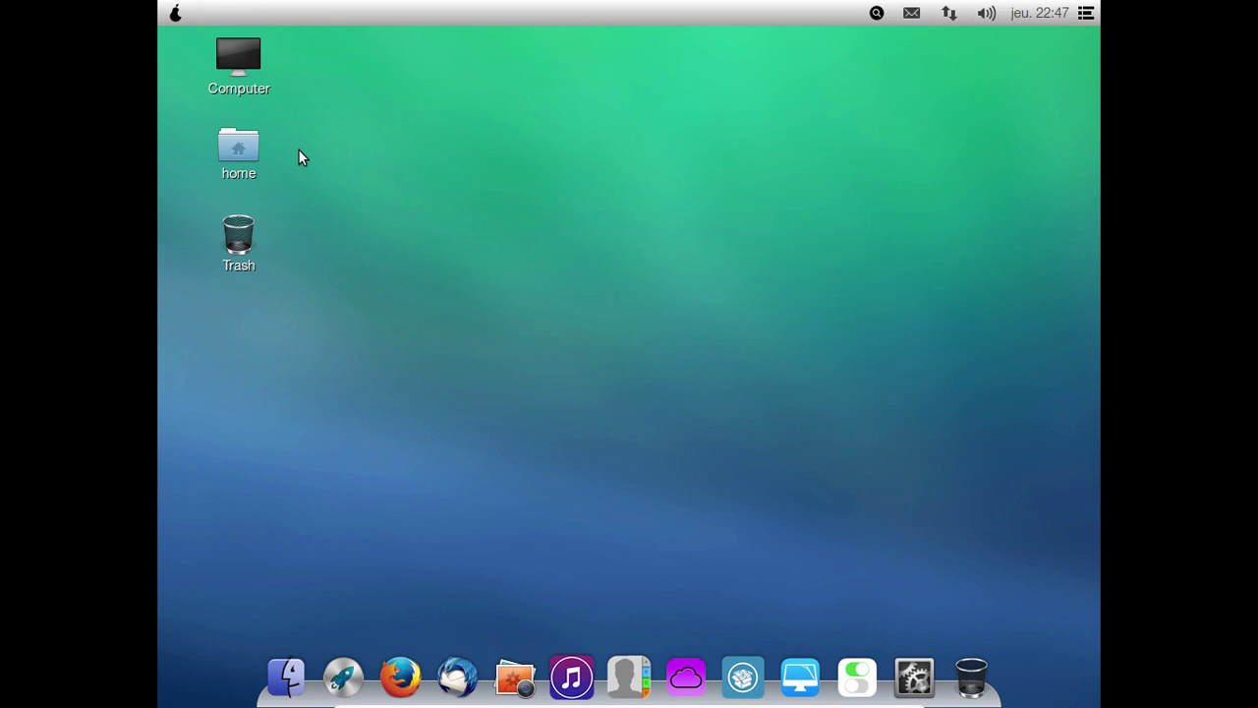
Look briefly at the Pear system menu, the mail indicator and the desktop search
click(174, 12)
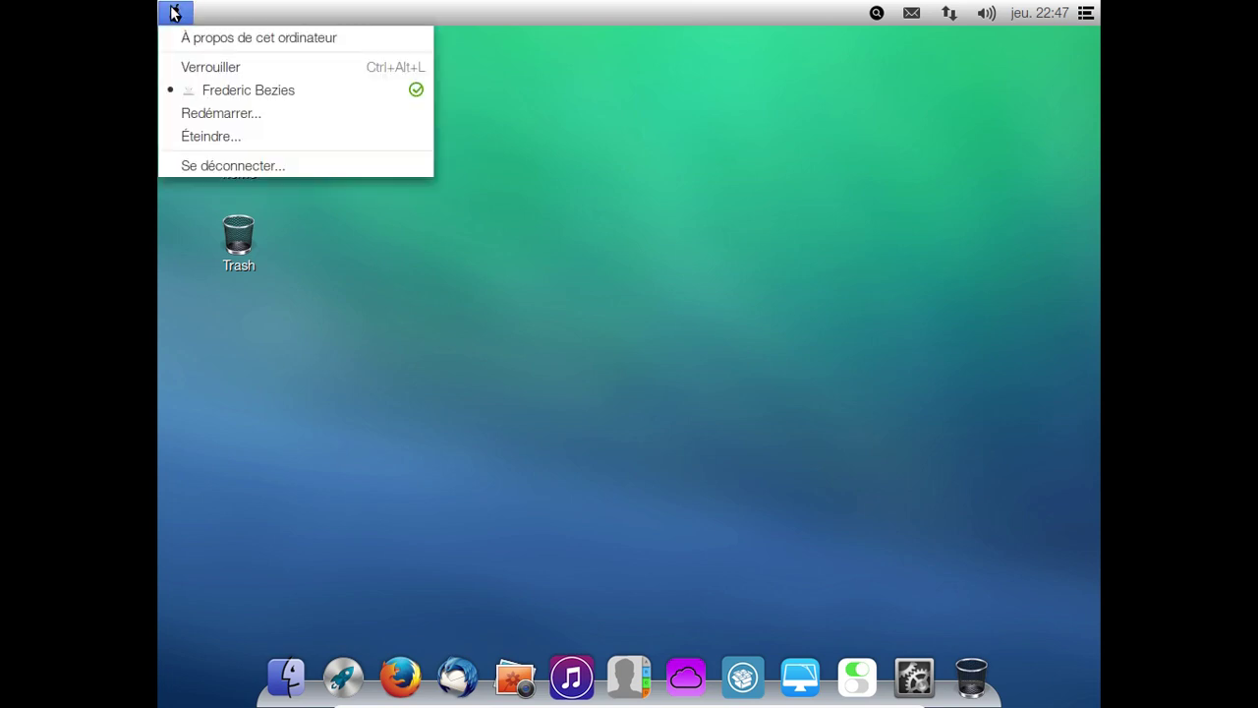
click(174, 12)
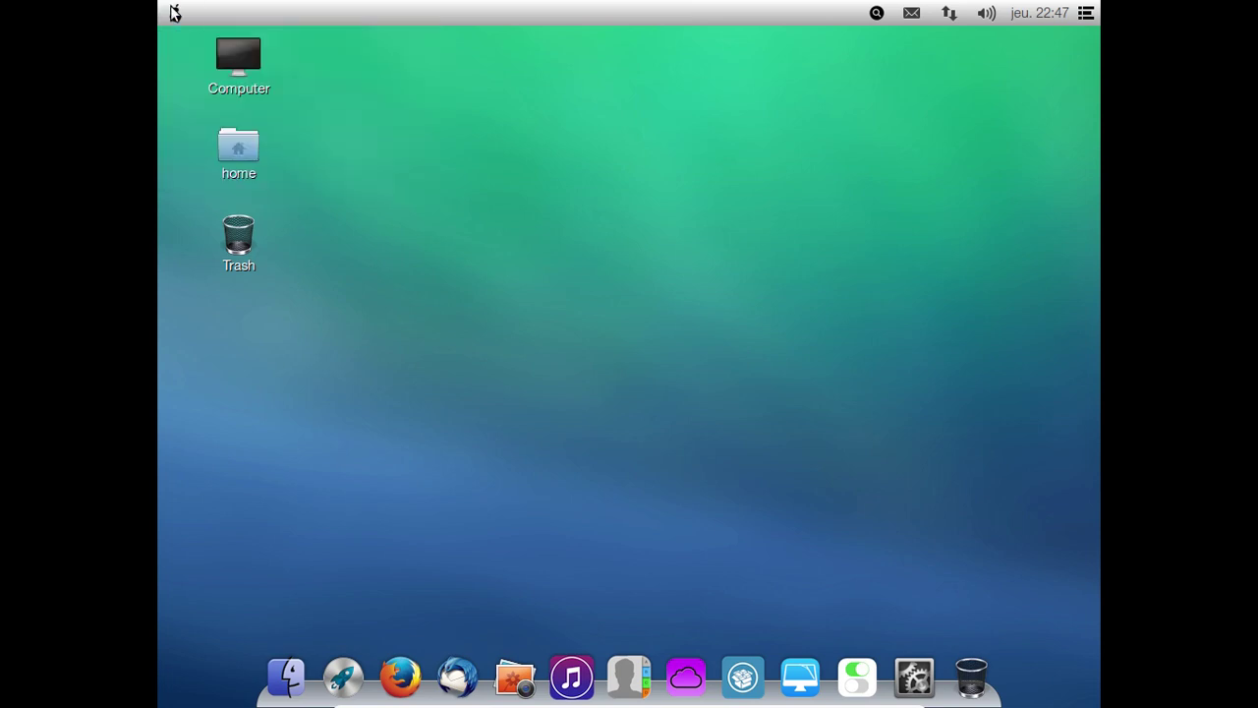
click(906, 18)
click(906, 17)
click(878, 14)
click(880, 16)
View the clock's calendar and expand its Emplacements section to show the world map
click(1056, 24)
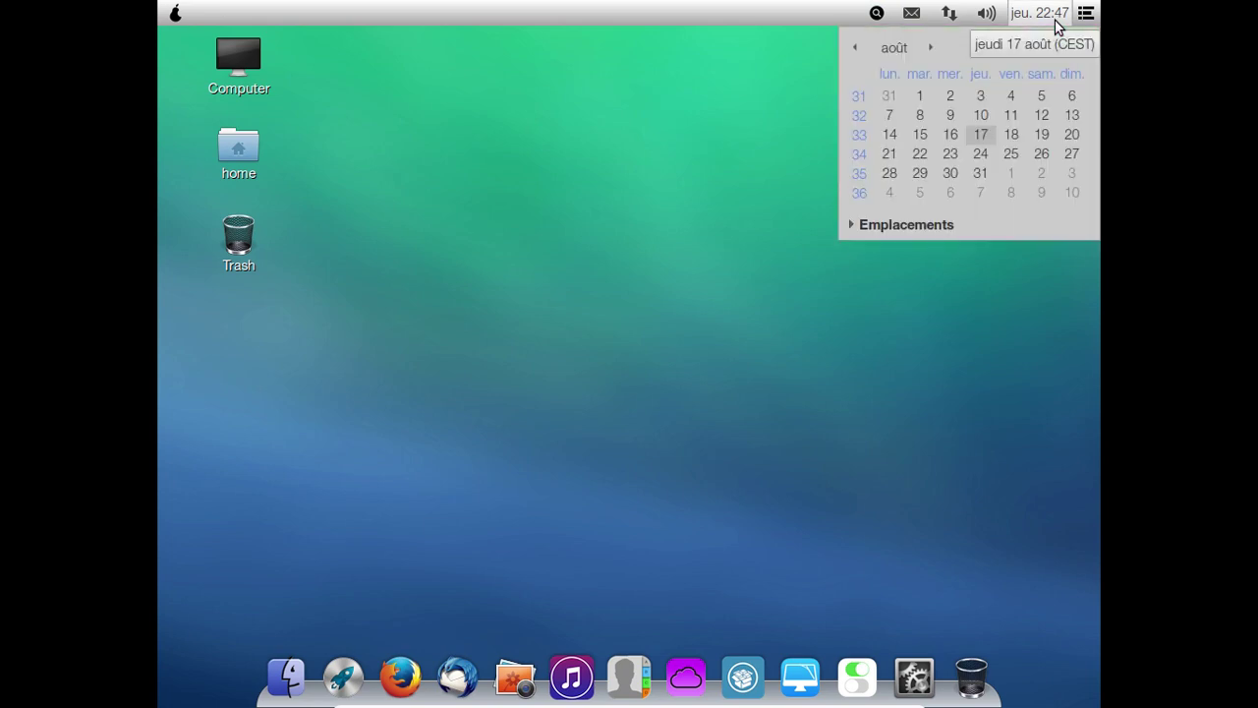
click(1056, 23)
click(1056, 23)
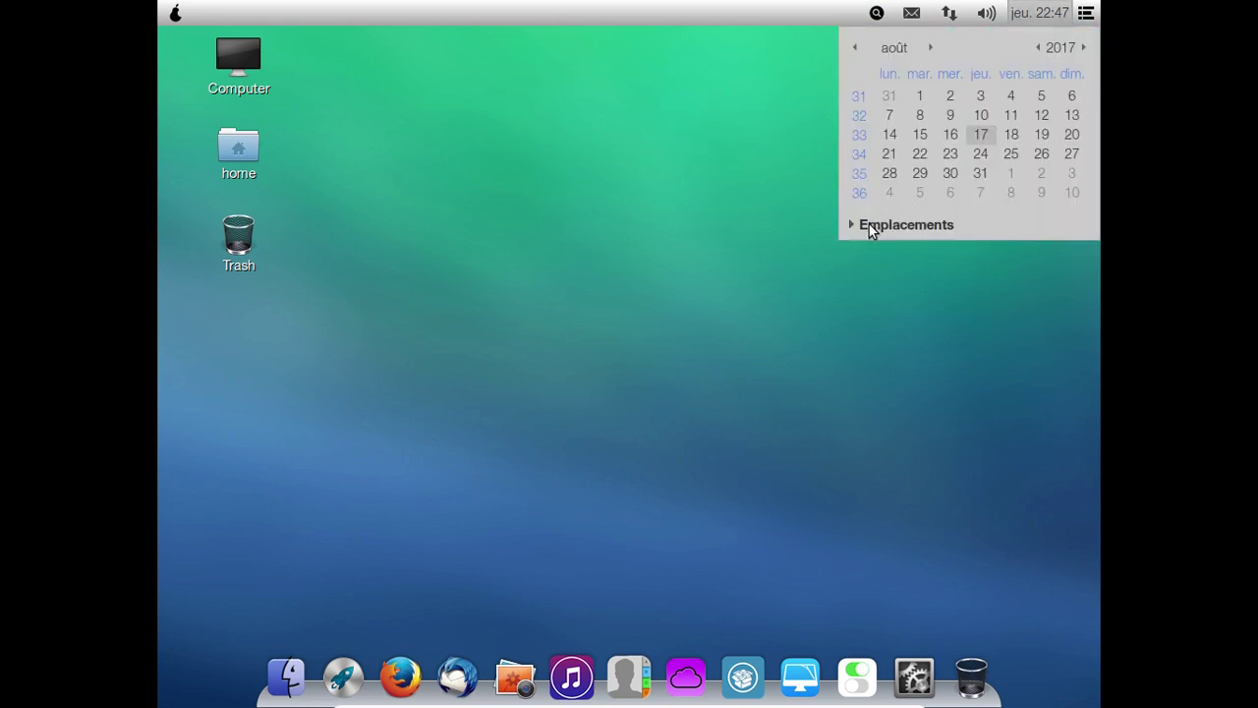
click(852, 224)
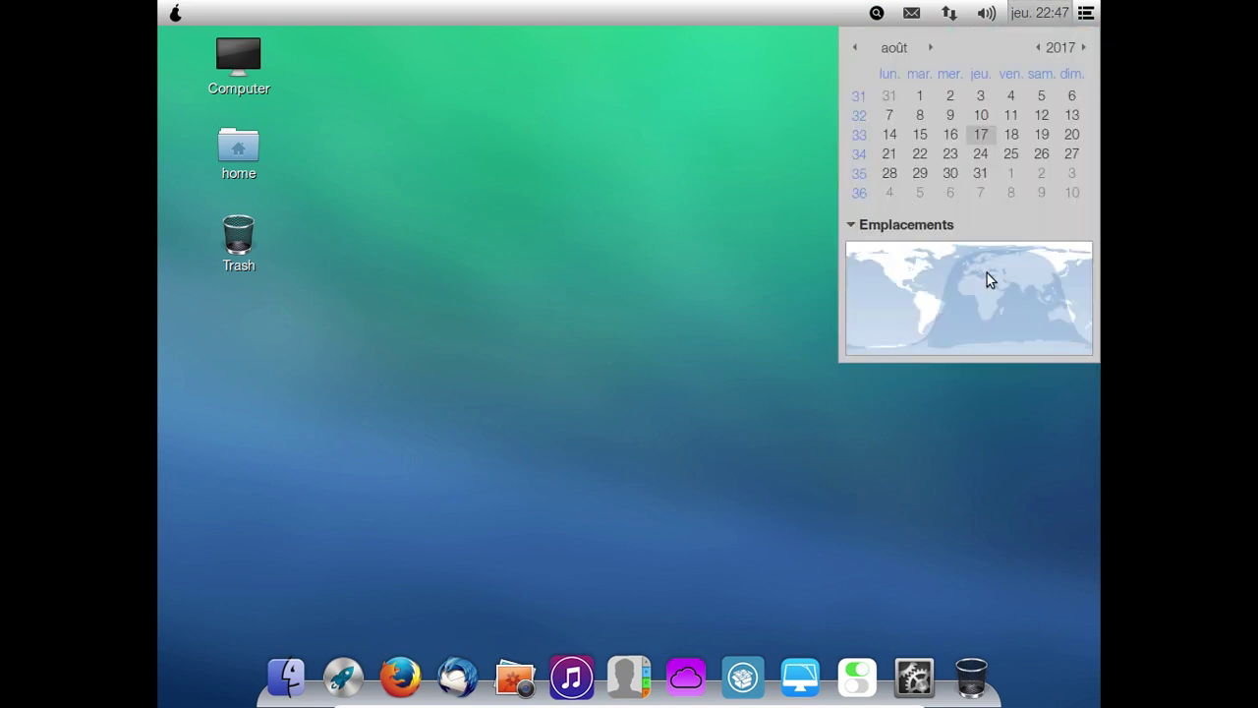
View the notification list for all applications together with the calendar, and close both
click(1086, 13)
click(1085, 12)
click(1086, 13)
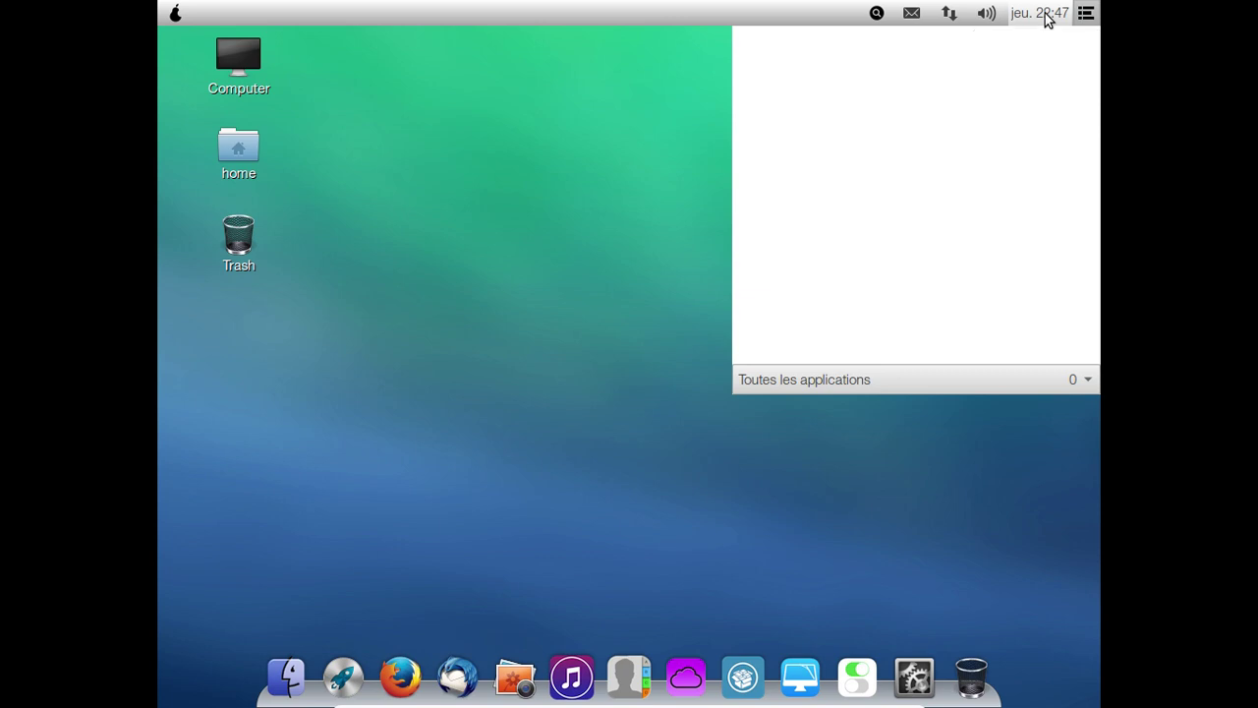
click(1045, 14)
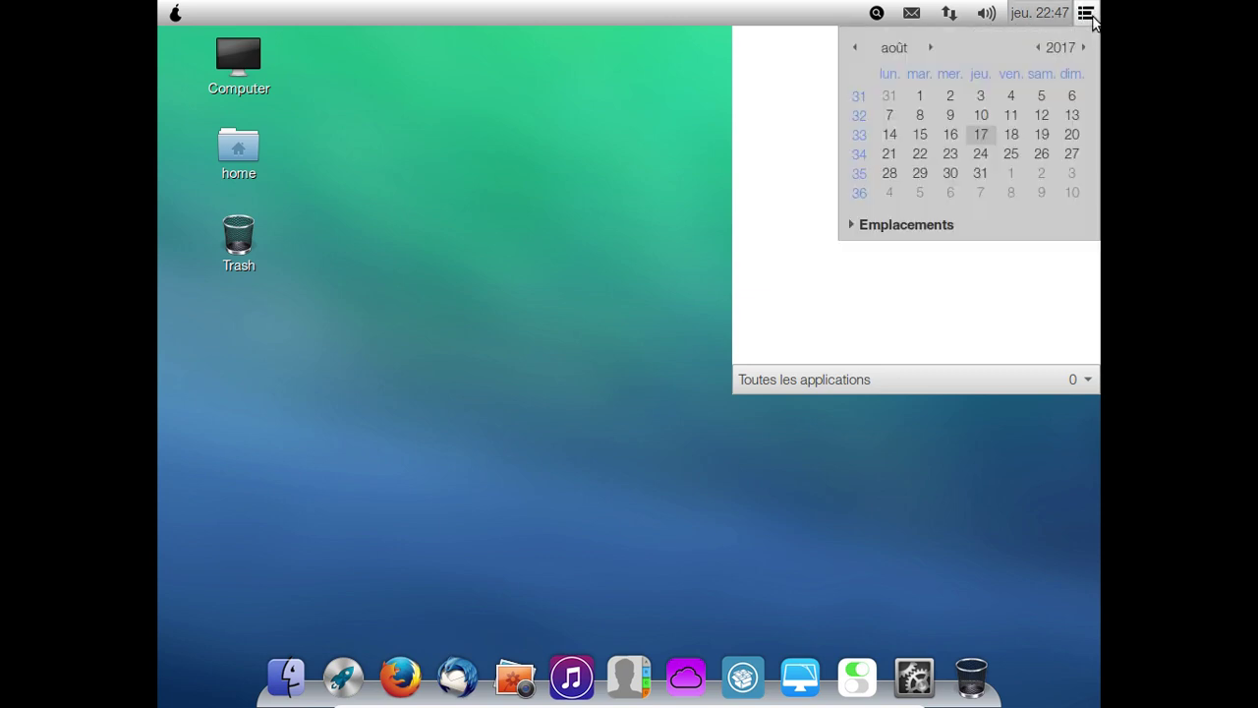
click(1086, 12)
click(1047, 15)
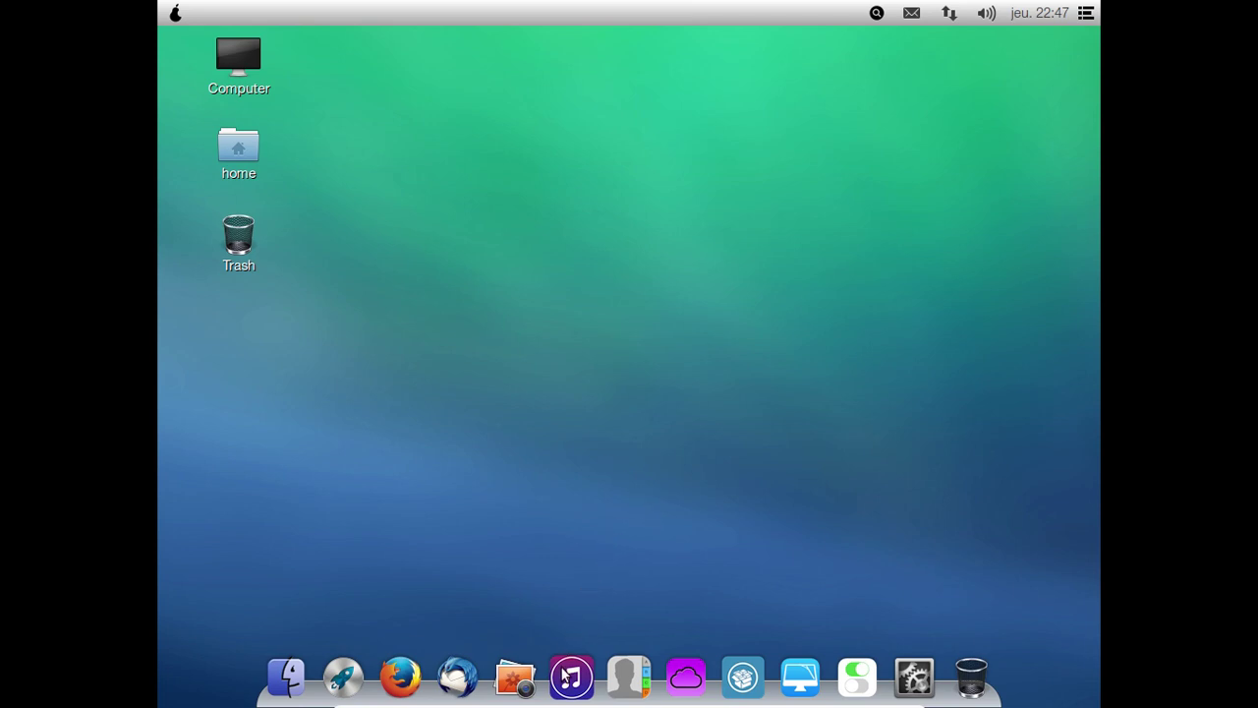
Look at the Pear Contacts address book and close it
click(629, 678)
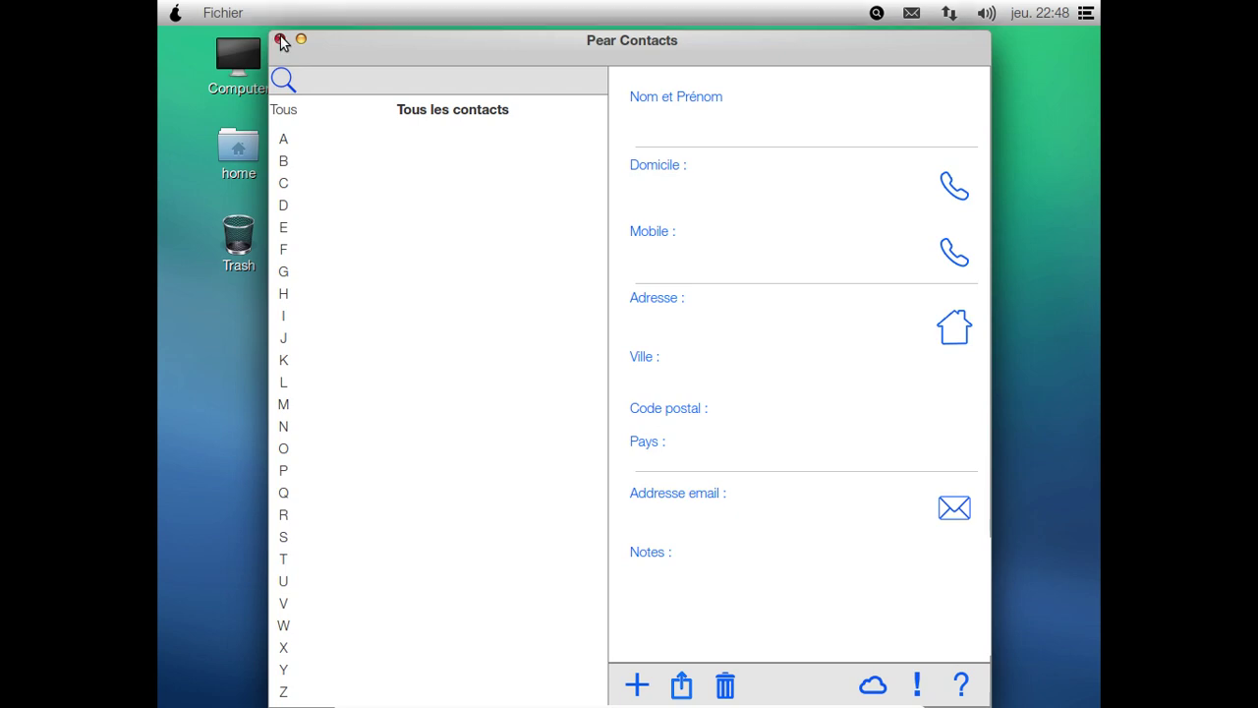
click(280, 40)
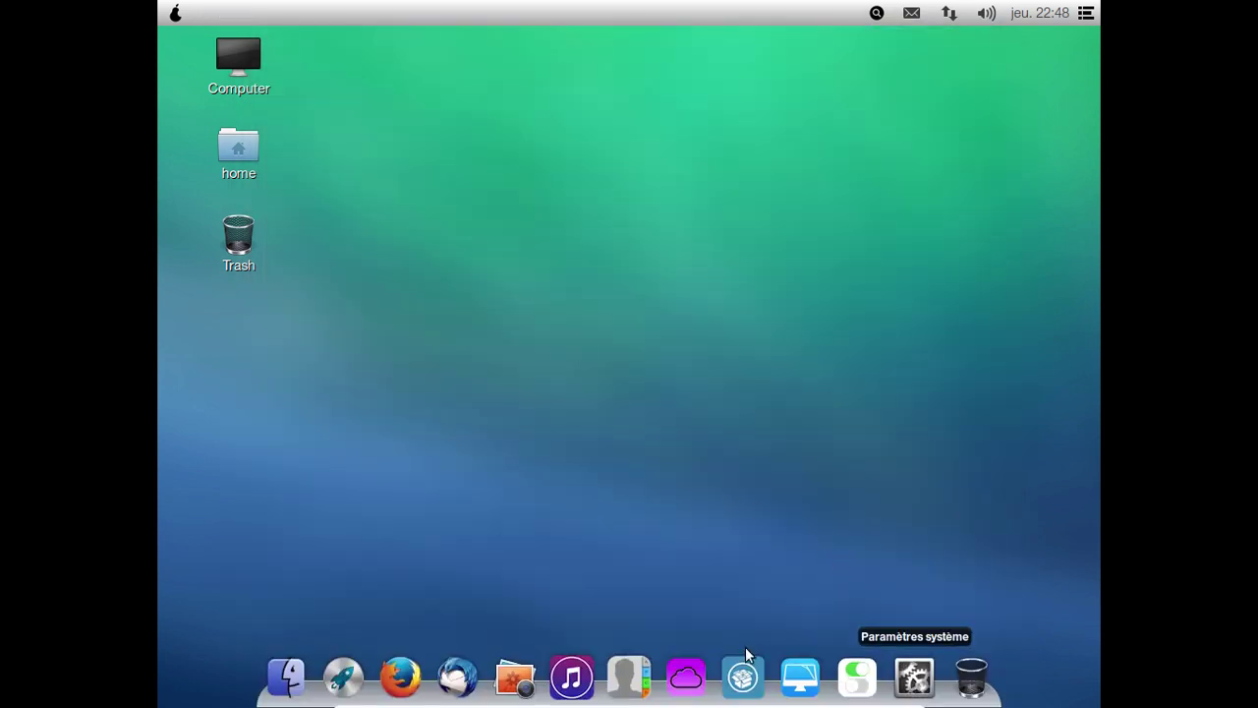
Shut down the Pear OS virtual machine and confirm quitting all programs
click(177, 14)
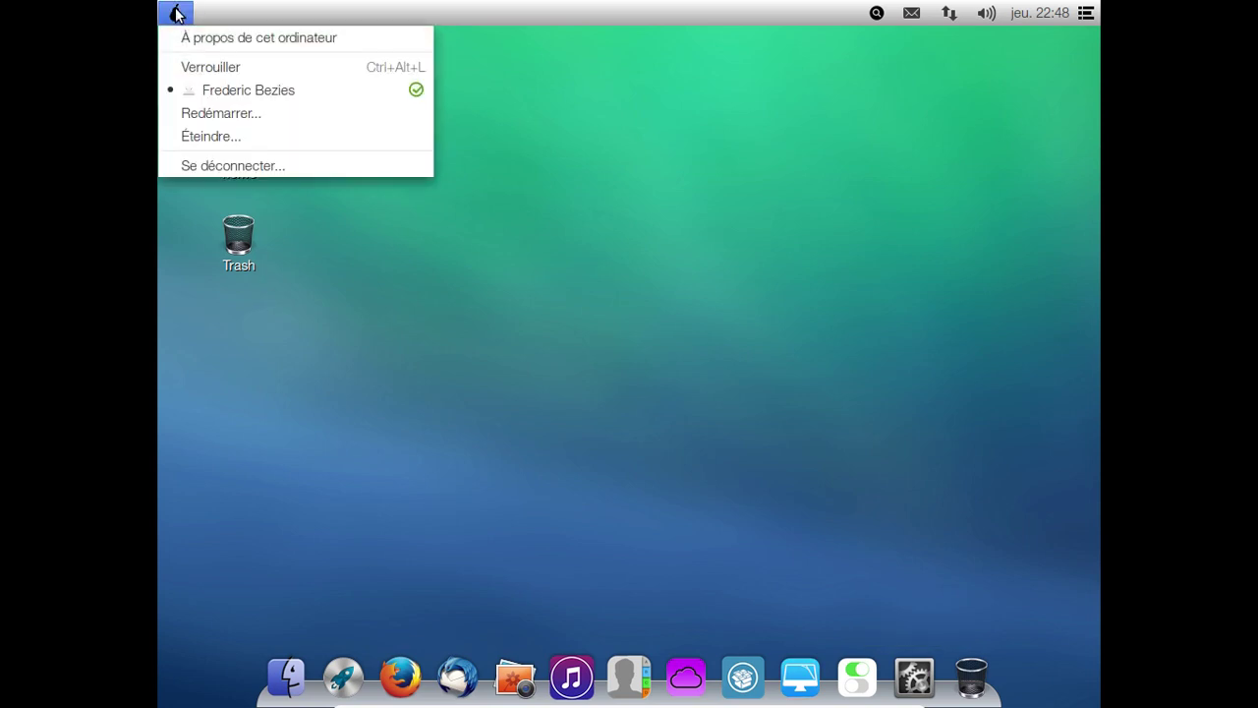
click(221, 136)
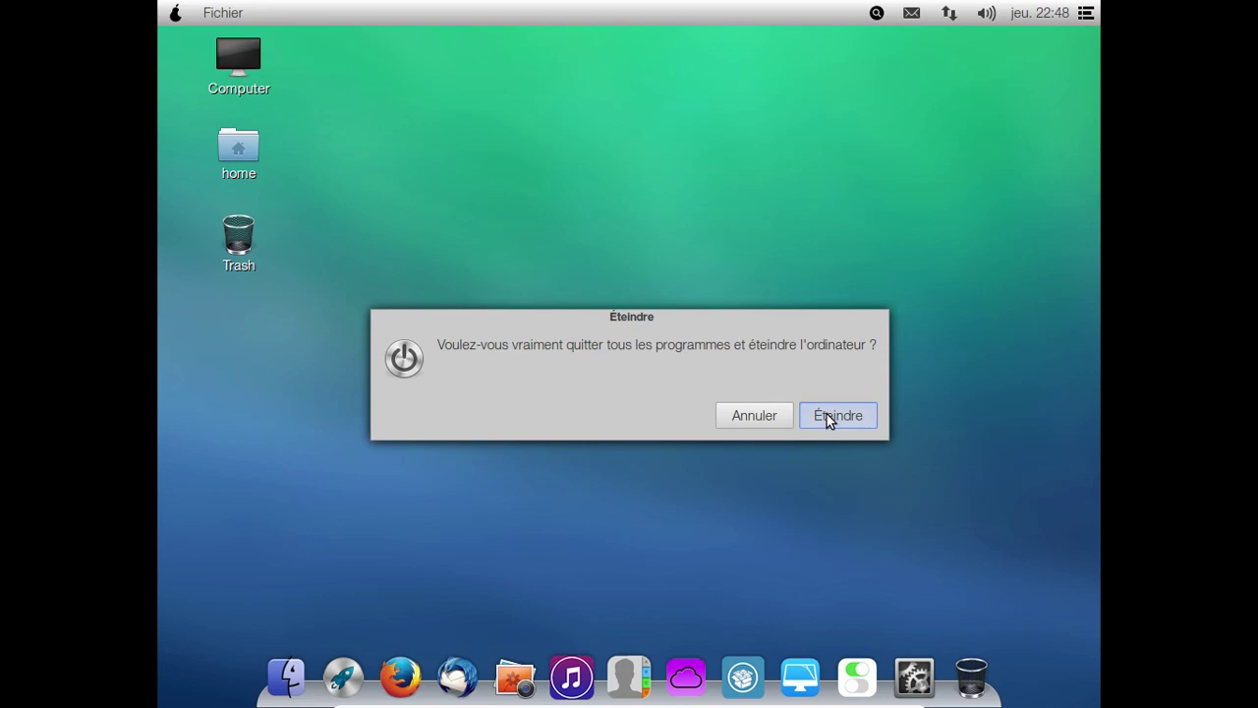
click(826, 413)
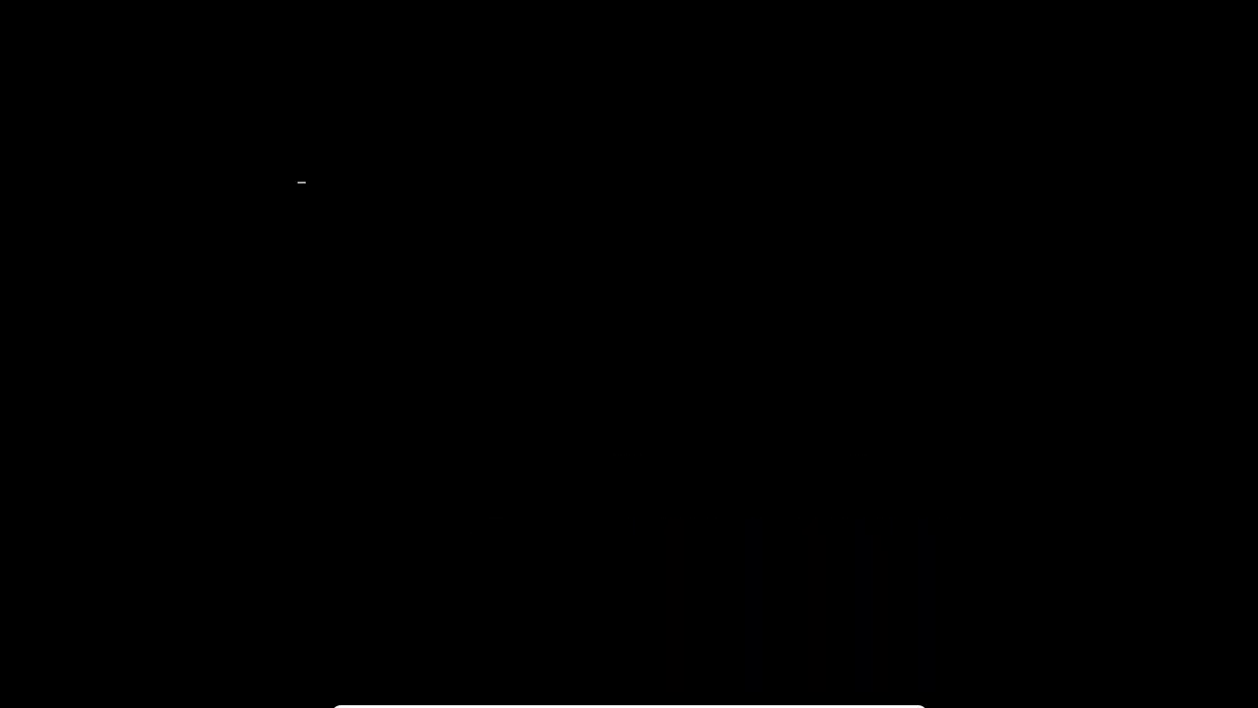